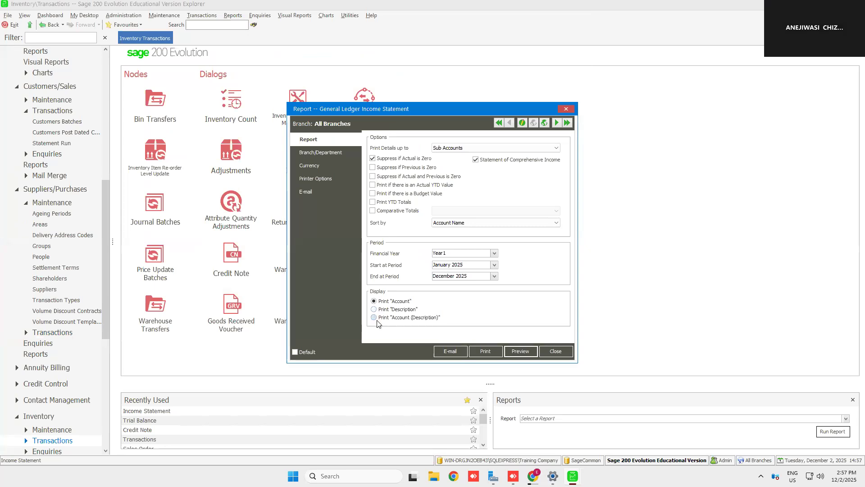
# Step: Preview the General Ledger income statement for January to December 2025 with Account (Description) display, and close the report
pyautogui.click(520, 351)
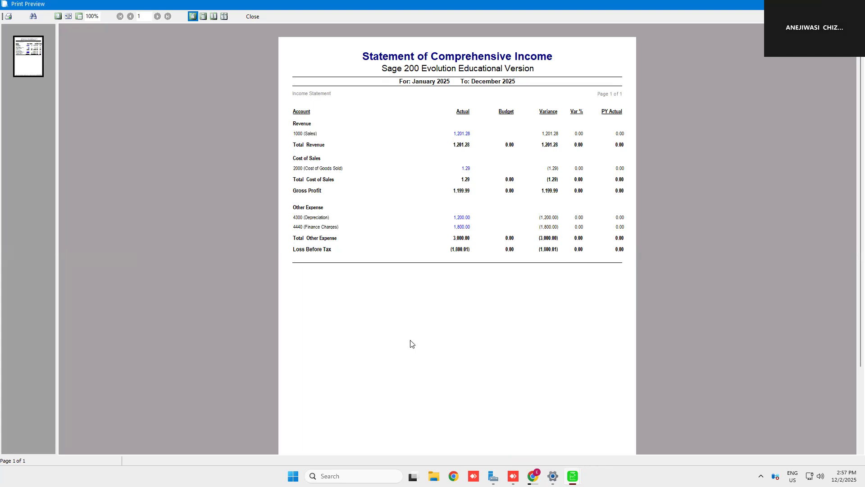
pyautogui.click(251, 17)
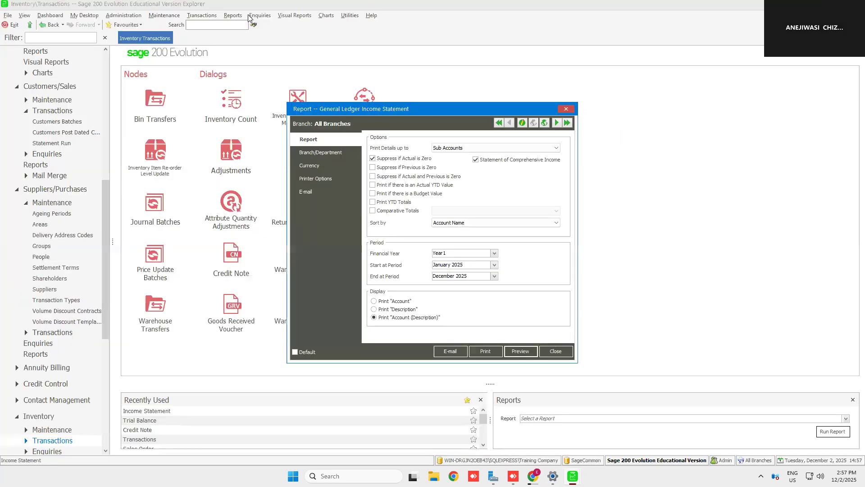
pyautogui.click(555, 351)
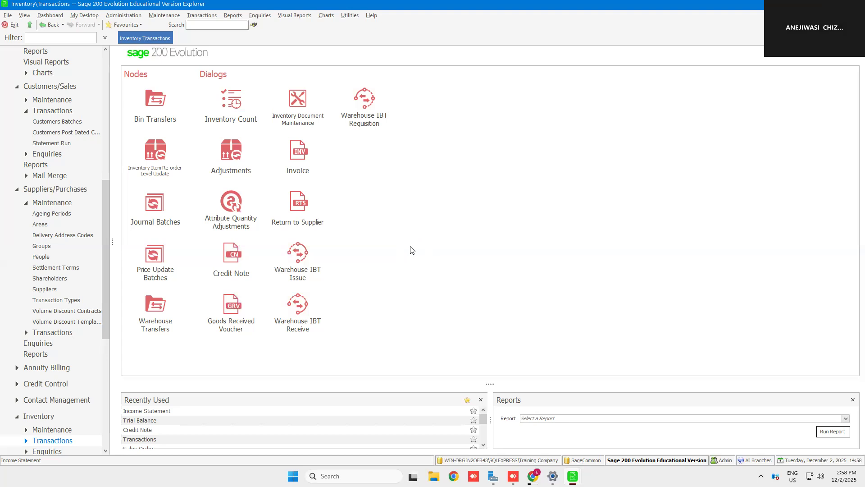
# Step: Open the Suppliers Batches list among the Suppliers/Purchases transactions
pyautogui.click(203, 15)
pyautogui.moveTo(217, 60)
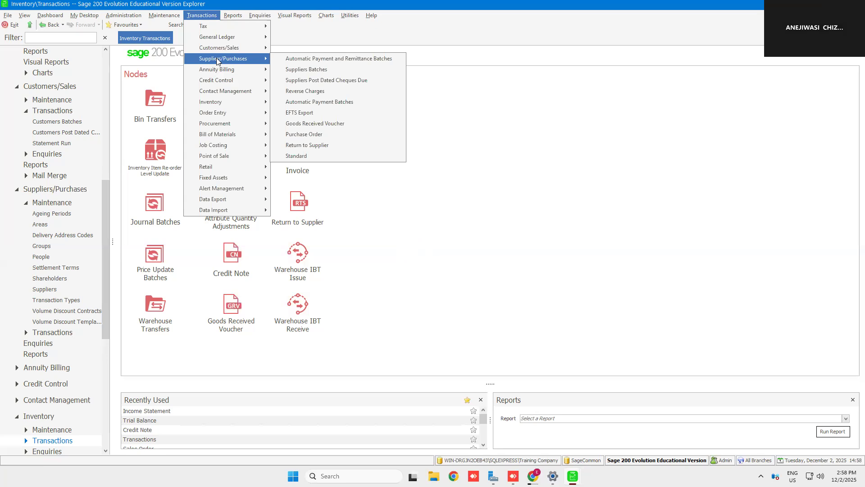
pyautogui.click(310, 74)
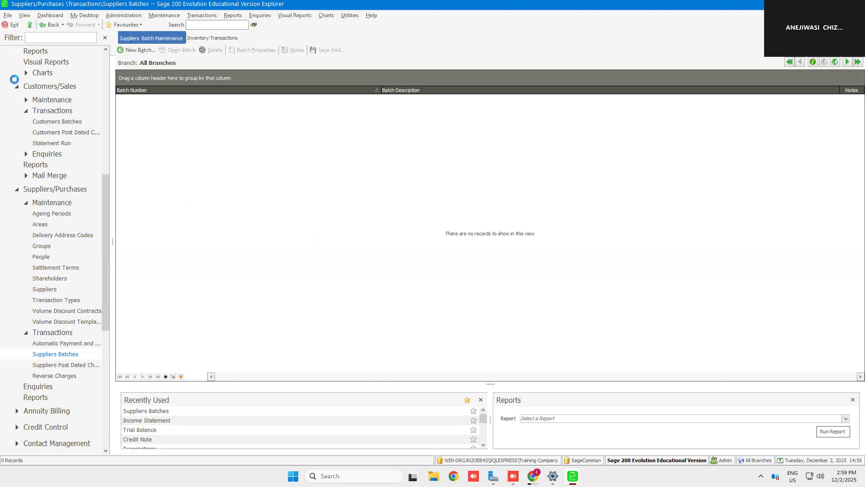
# Step: Create a new suppliers batch with the description "Suppliers Journal", keeping the default batch settings
pyautogui.click(130, 53)
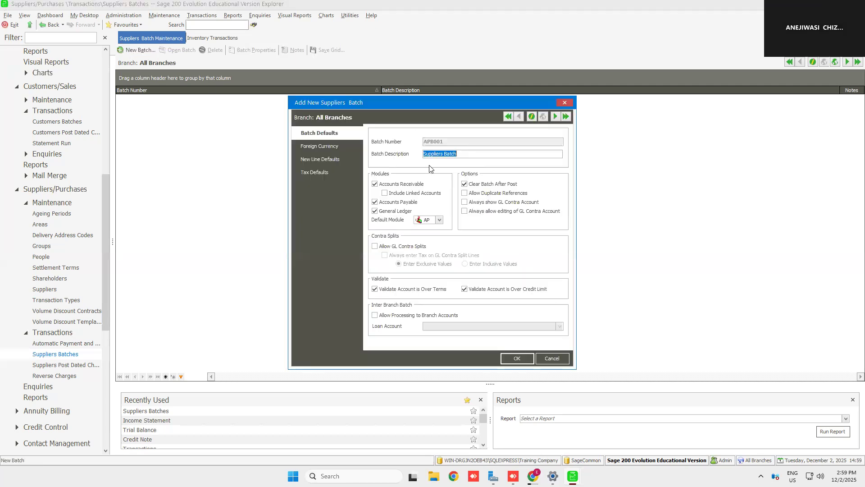
pyautogui.click(445, 156)
pyautogui.moveTo(445, 155); pyautogui.dragTo(499, 157)
pyautogui.write('Journal')
pyautogui.click(322, 146)
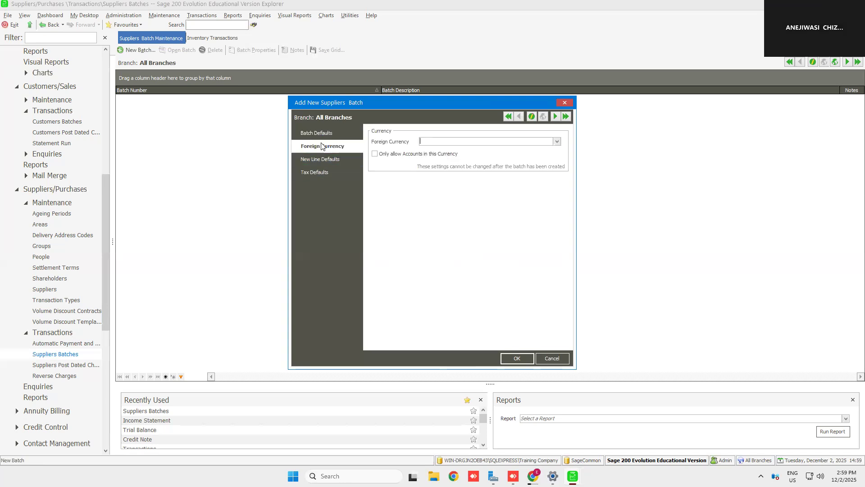
pyautogui.click(324, 135)
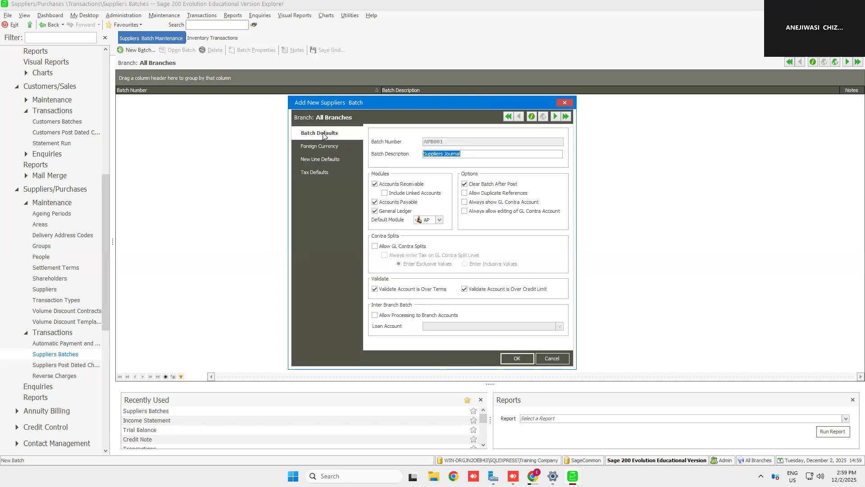
pyautogui.click(516, 358)
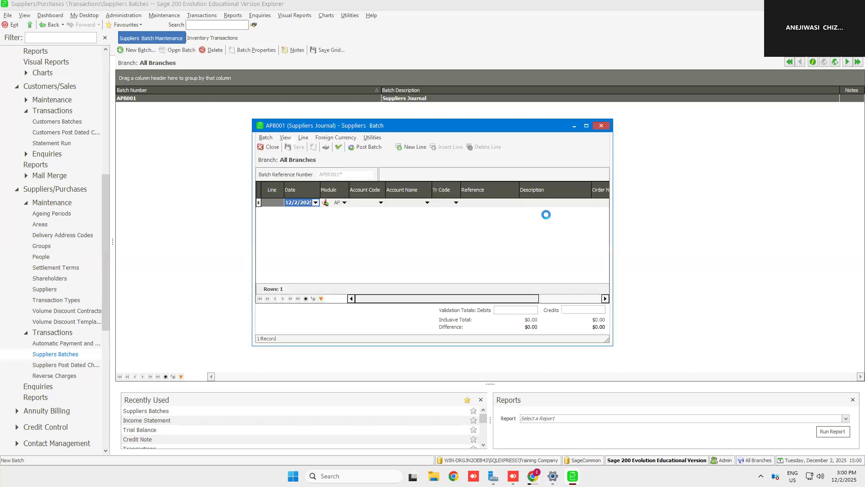
# Step: Maximize the batch window and set the first line to supplier Nationa Foods Ltd with transaction code IN (Invoice)
pyautogui.click(587, 125)
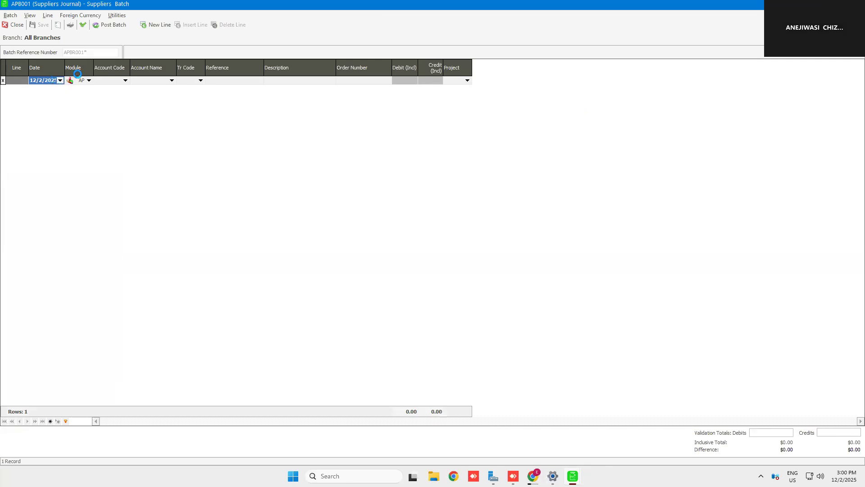
pyautogui.click(126, 81)
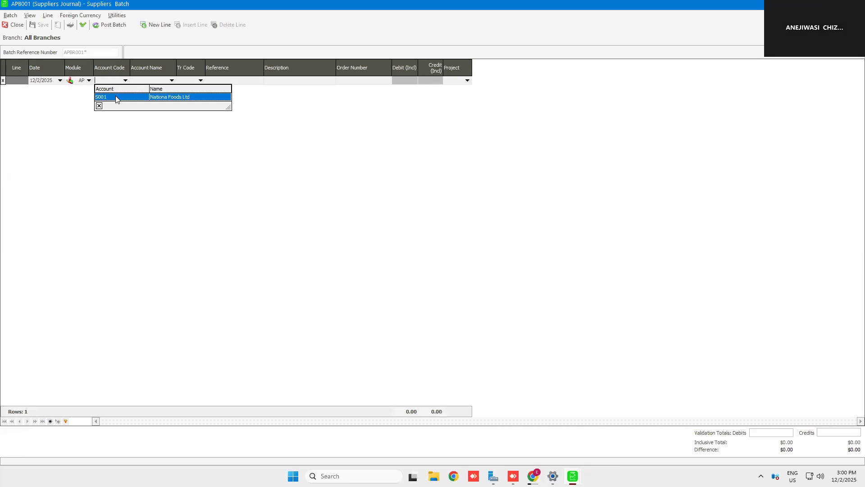
pyautogui.click(115, 97)
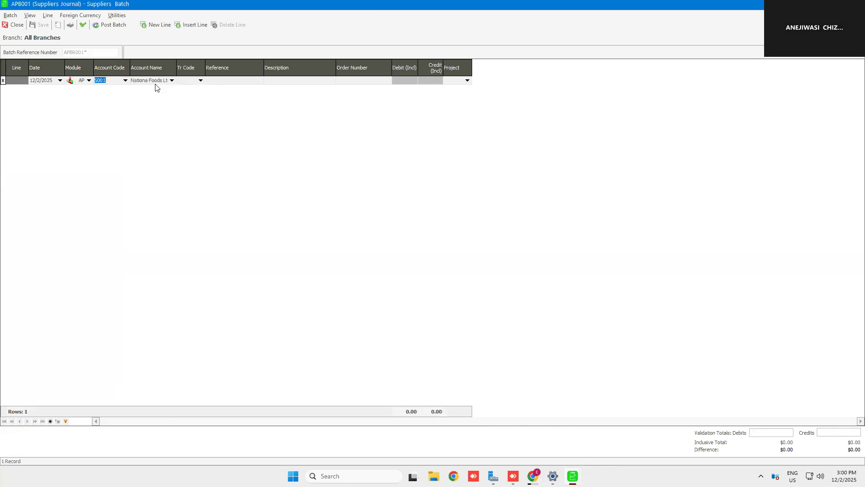
pyautogui.click(200, 81)
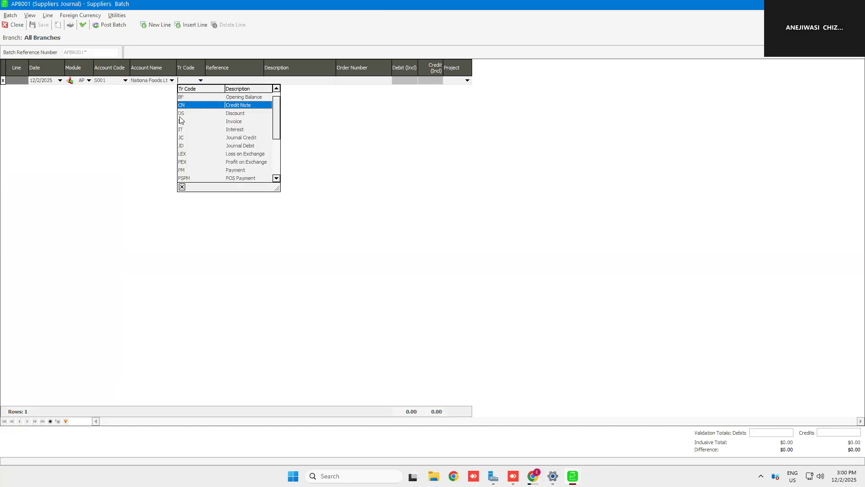
pyautogui.click(184, 121)
# Step: Give the invoice line the reference NATINV4152 and the description "Purchase of Boom Paste"
pyautogui.click(236, 81)
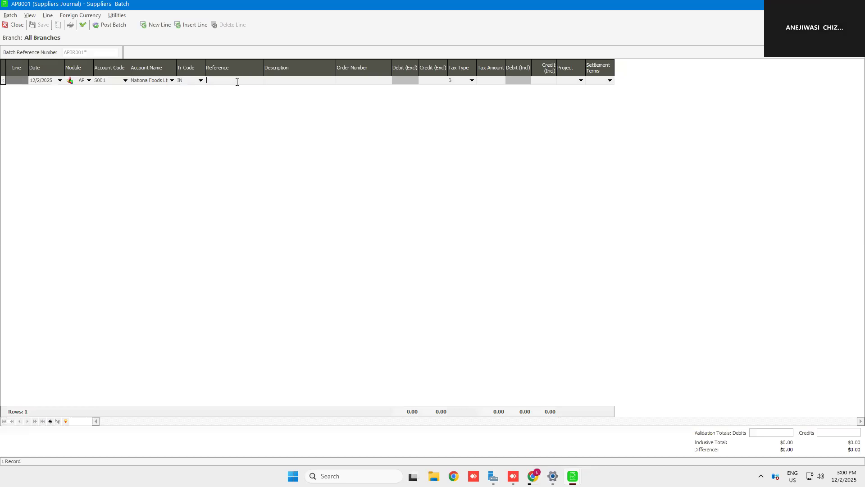
pyautogui.write('NATINV4152')
pyautogui.press('Tab')
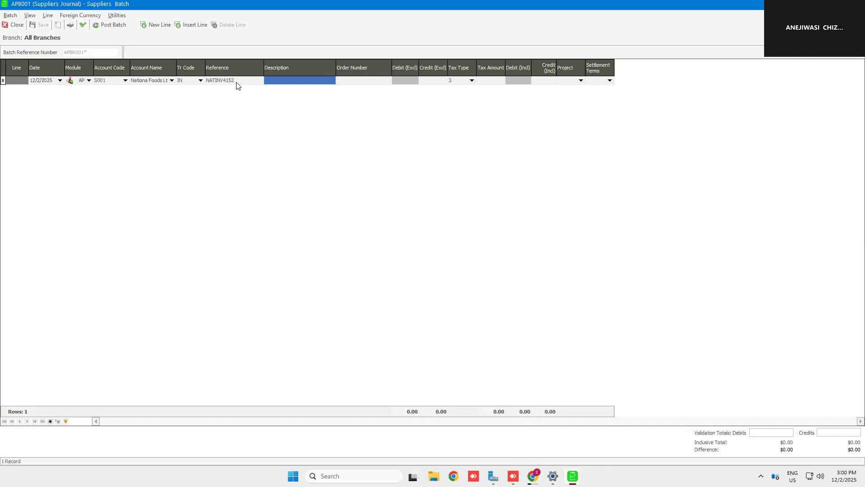
pyautogui.write('Purch')
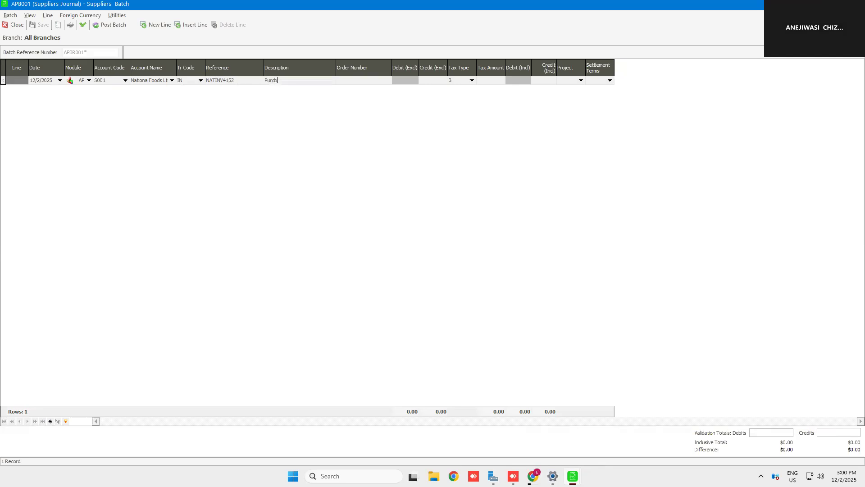
pyautogui.write('ase of Boom Paste')
pyautogui.press('Tab')
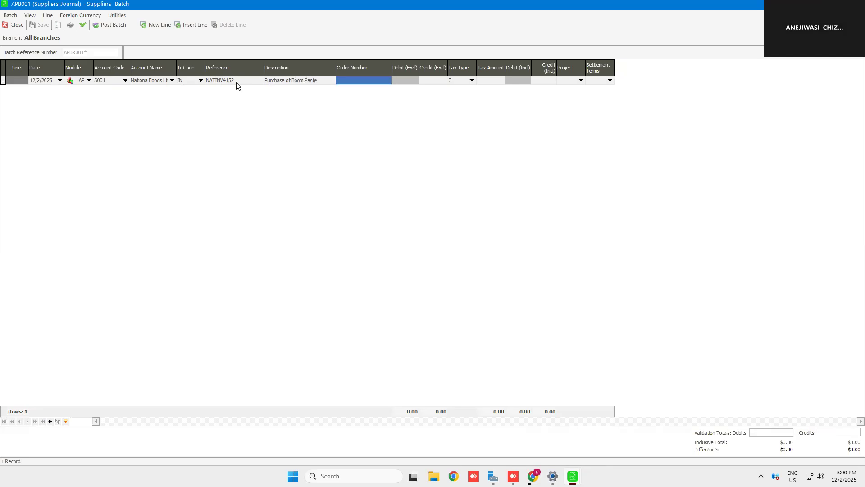
# Step: Set the invoice line's exclusive credit amount to 2500, leaving the order number empty and keeping tax type 3
pyautogui.press('Tab')
pyautogui.press('Tab')
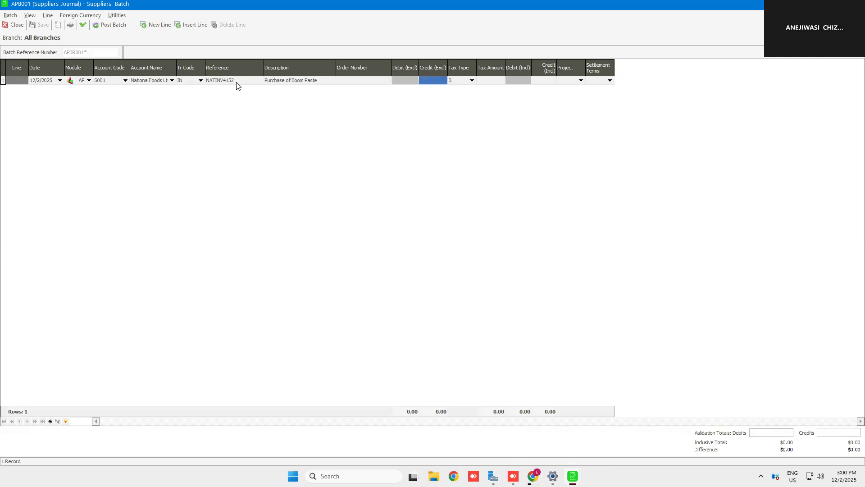
pyautogui.write('2500')
pyautogui.press('Tab')
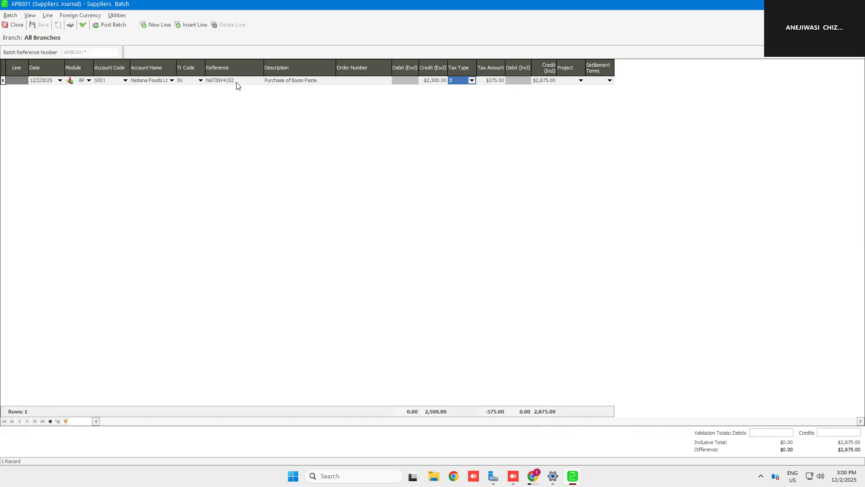
pyautogui.press('Tab')
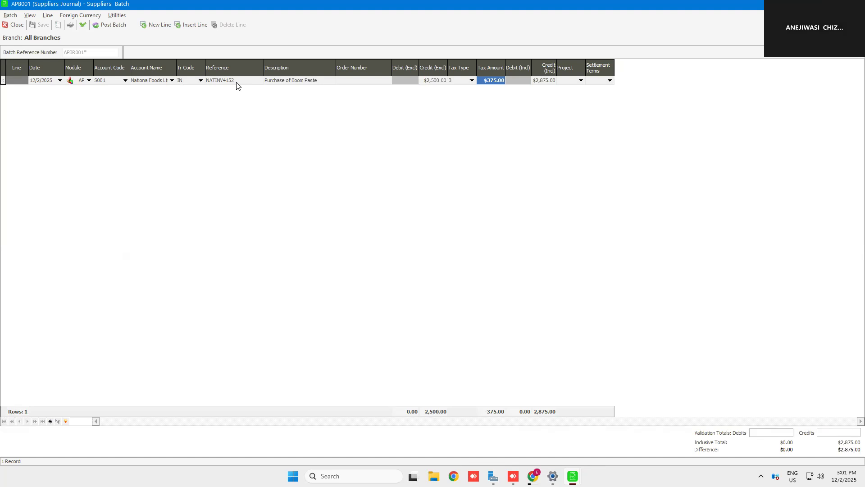
pyautogui.press('Tab')
pyautogui.press('Tab')
pyautogui.press('Tab')
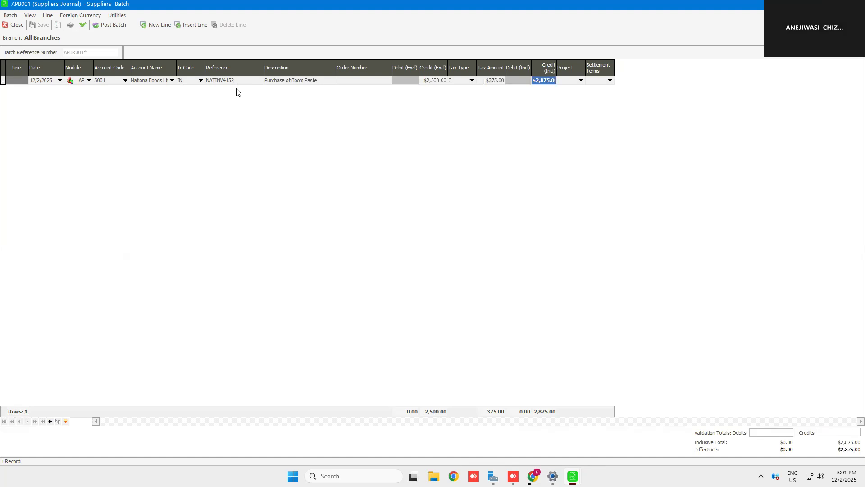
# Step: Assign project HC to the invoice line and complete the line without settlement terms
pyautogui.click(581, 80)
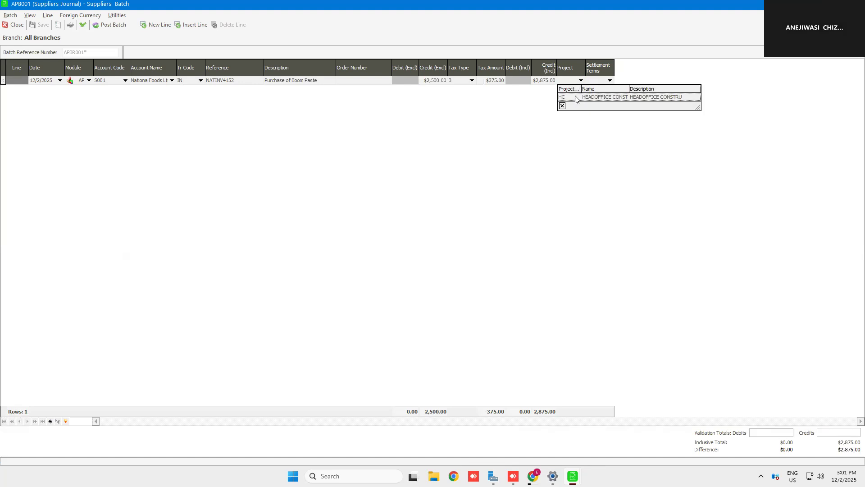
pyautogui.click(578, 97)
pyautogui.press('Tab')
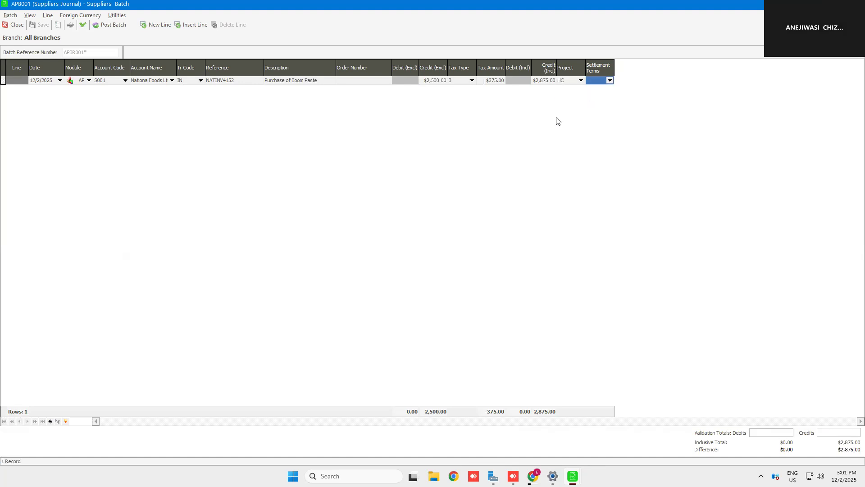
pyautogui.press('Tab')
pyautogui.press('Tab')
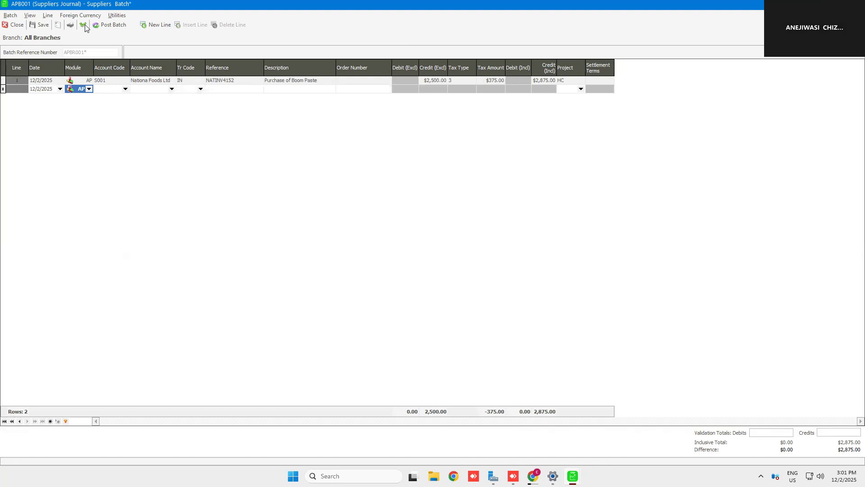
# Step: Post the Suppliers Journal batch, saving its changes
pyautogui.click(109, 27)
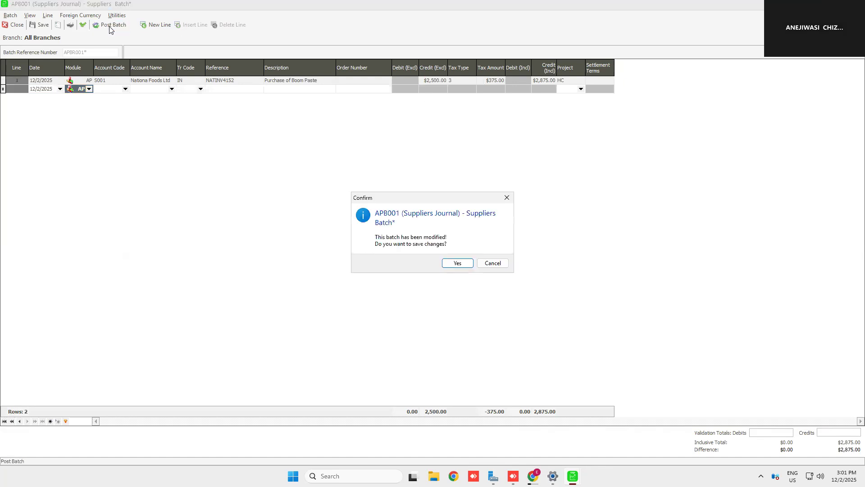
pyautogui.click(458, 265)
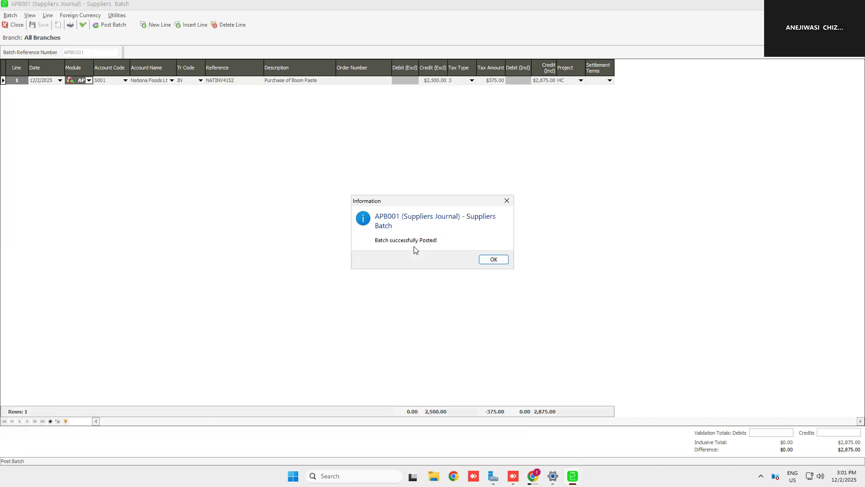
pyautogui.click(494, 260)
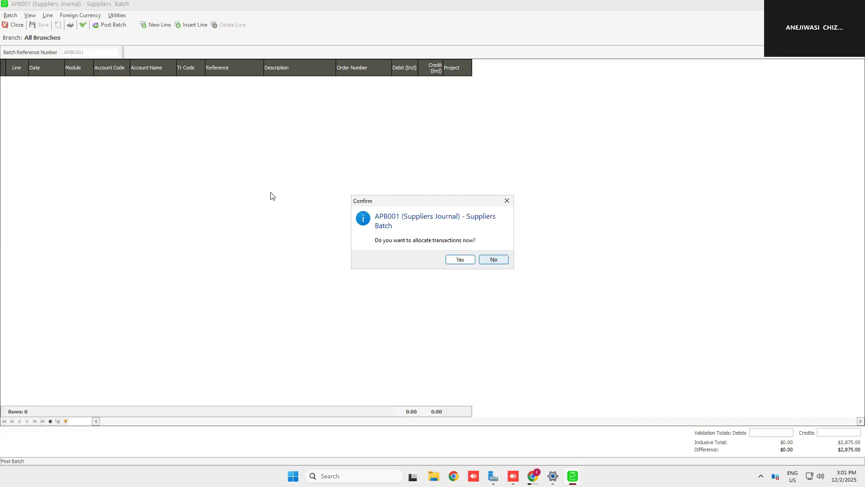
# Step: Choose to allocate transactions now, allocate all of Nationa Foods Ltd's outstanding debits and credits, and close the allocations
pyautogui.click(457, 260)
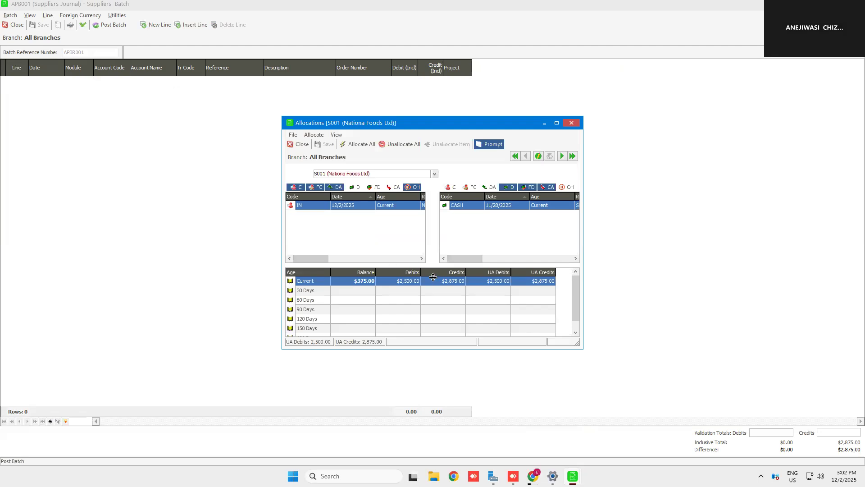
pyautogui.moveTo(479, 256); pyautogui.dragTo(541, 259)
pyautogui.click(370, 259)
pyautogui.moveTo(381, 257); pyautogui.dragTo(414, 256)
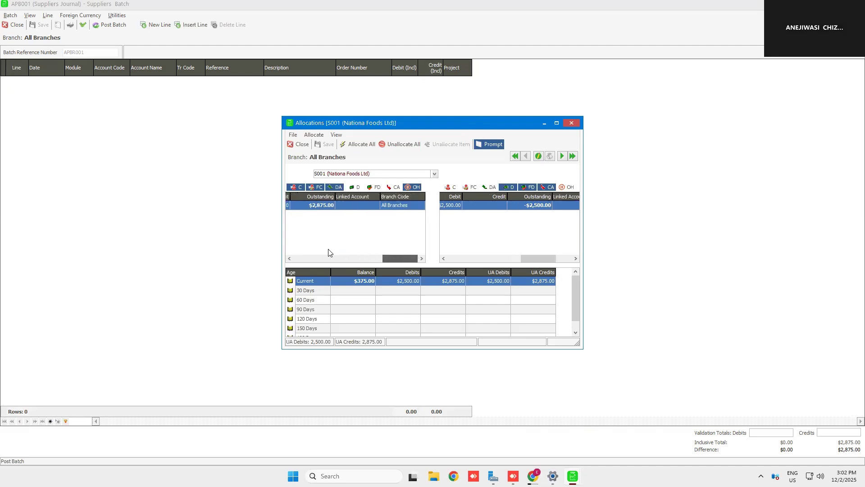
pyautogui.click(332, 257)
pyautogui.click(362, 144)
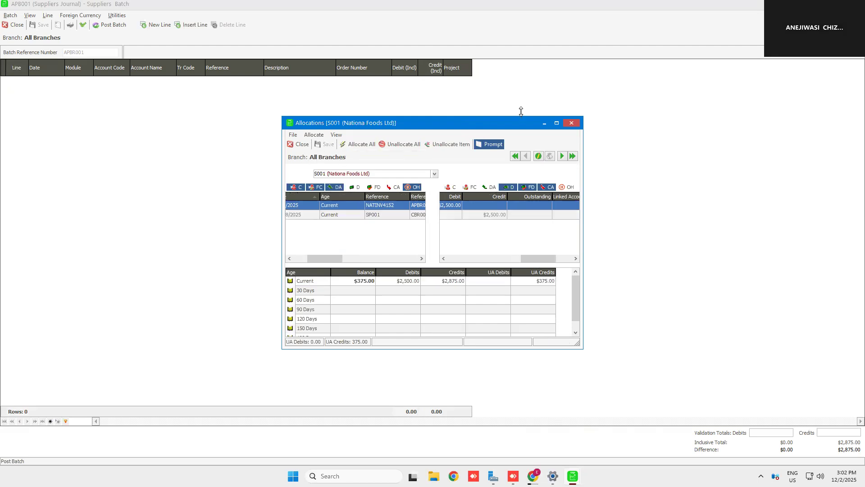
pyautogui.click(572, 124)
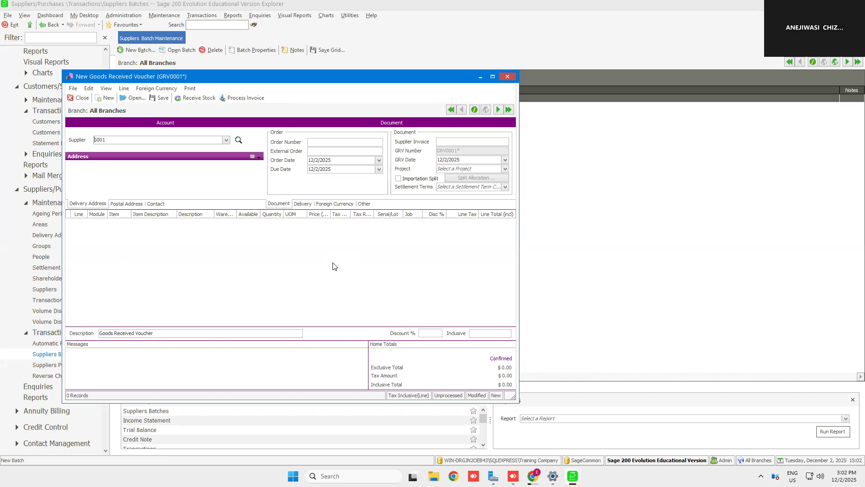
# Step: Close the new Goods Received Voucher and open a new purchase order from the Order Entry transactions
pyautogui.click(512, 77)
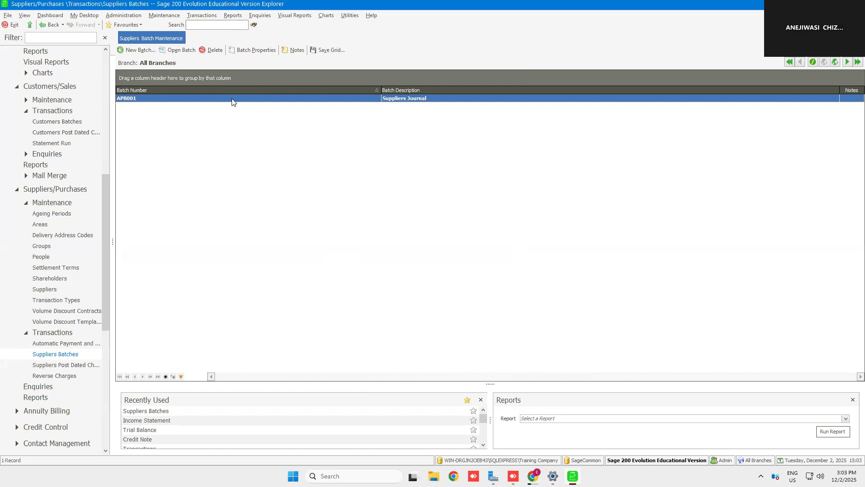
pyautogui.click(209, 16)
pyautogui.moveTo(238, 59)
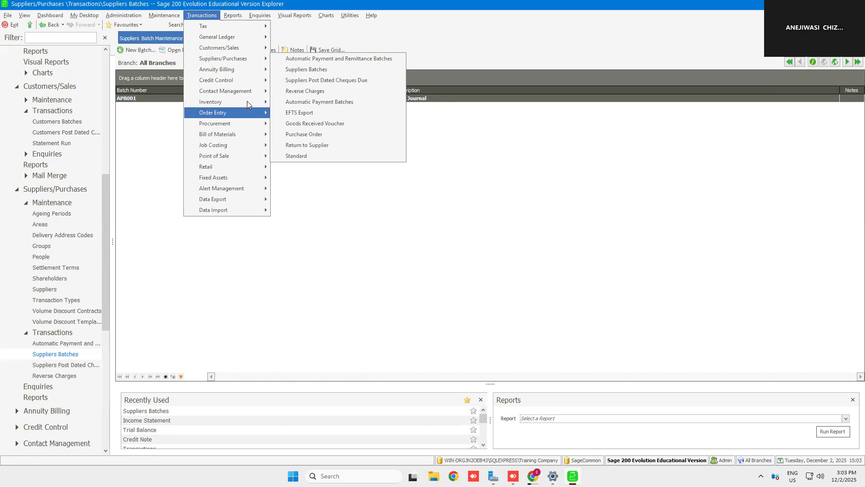
pyautogui.moveTo(247, 102)
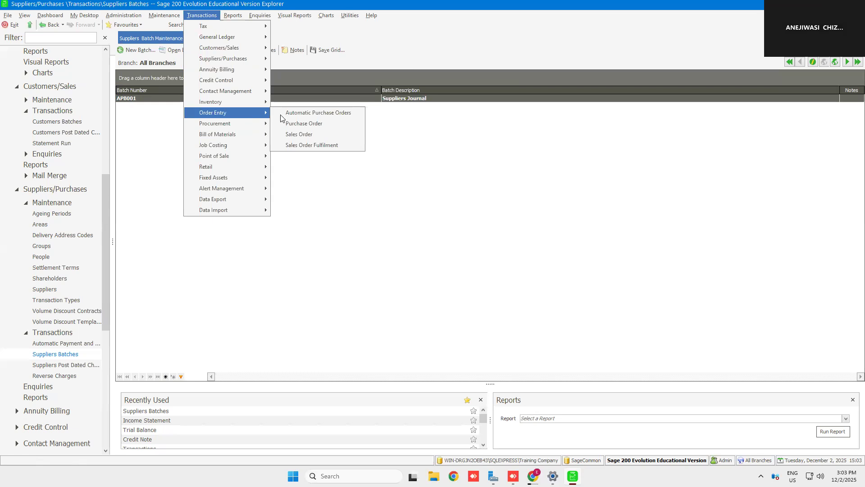
pyautogui.click(304, 124)
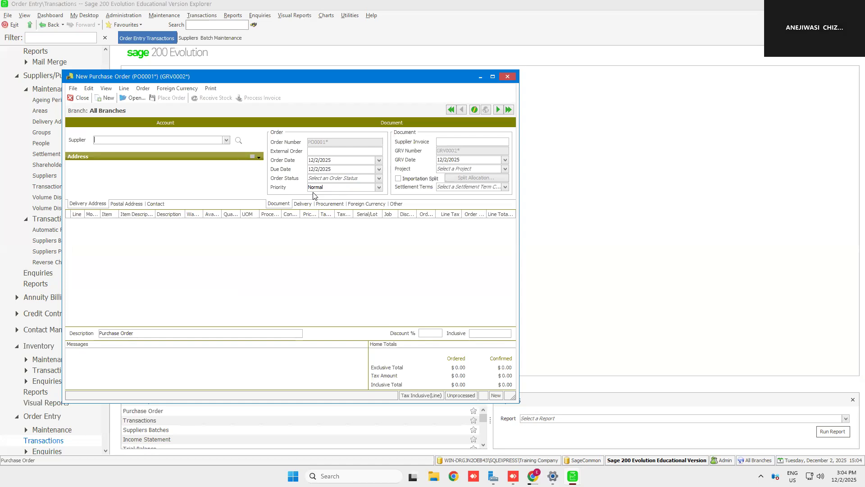
# Step: Select Nationa Foods Ltd (S001) as the purchase order's supplier and start the first order line
pyautogui.click(226, 140)
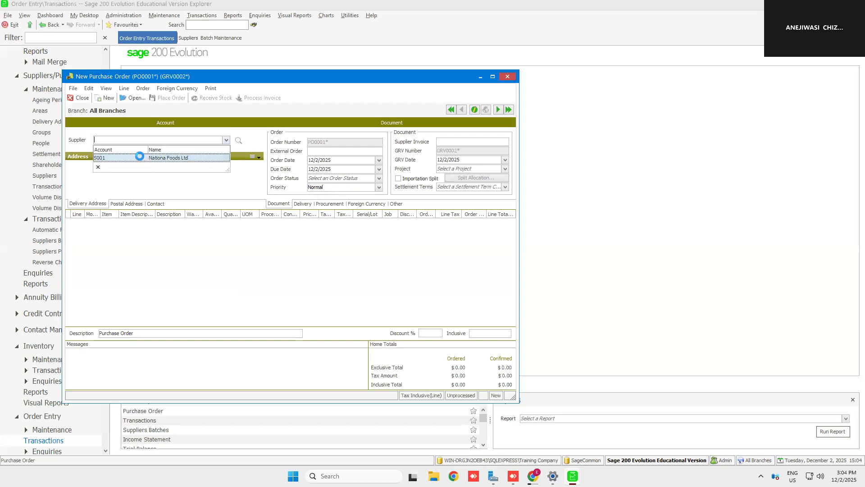
pyautogui.click(140, 156)
pyautogui.click(120, 224)
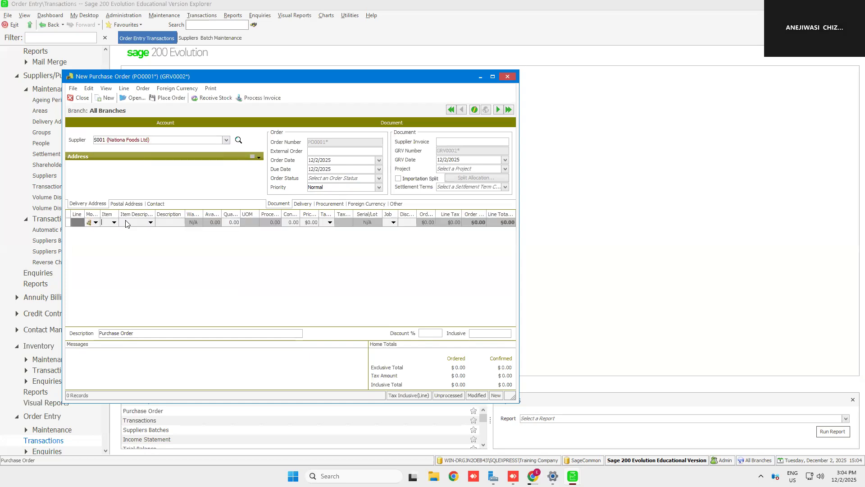
# Step: Choose item 500G BOOM PASTE for the order line and assign it to the Master Warehouse (Mstr)
pyautogui.click(114, 222)
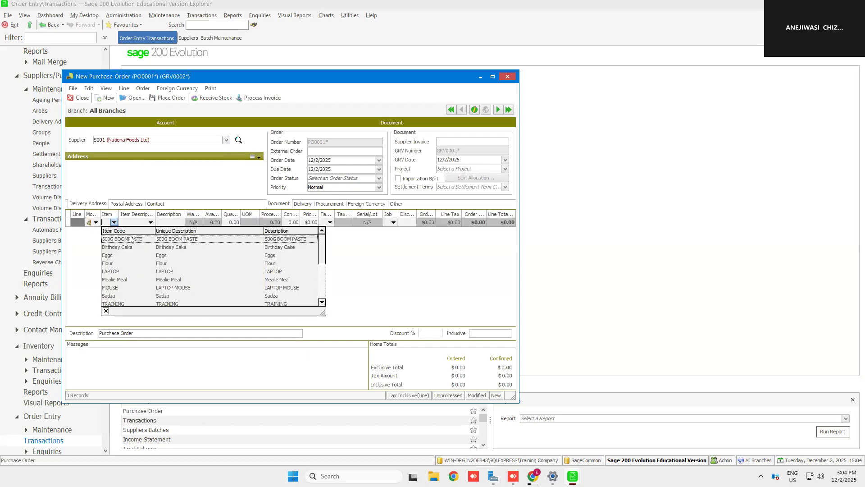
pyautogui.click(129, 239)
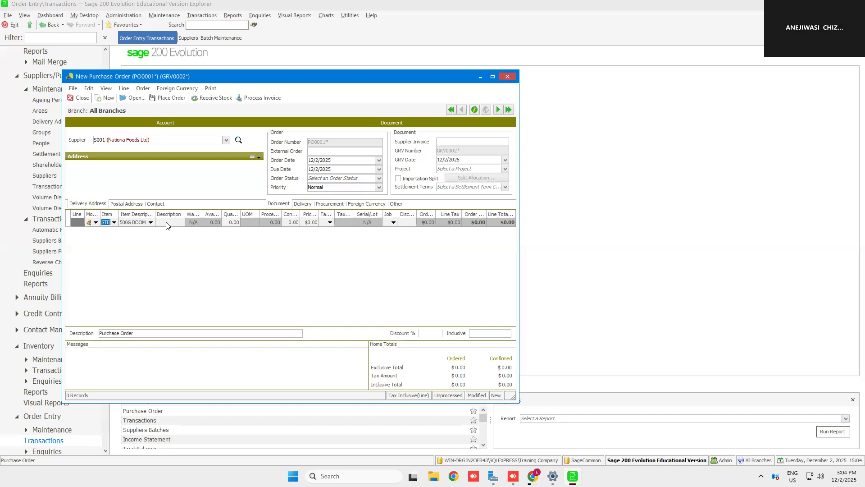
pyautogui.click(167, 222)
pyautogui.click(198, 222)
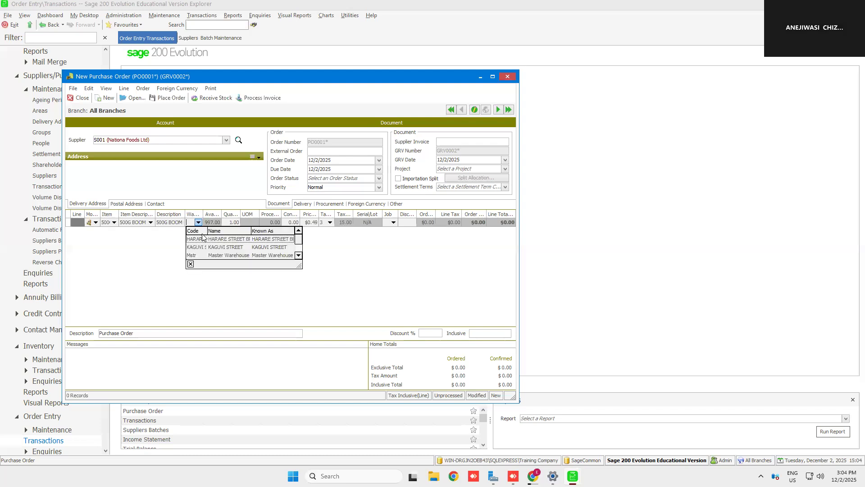
pyautogui.press('Return')
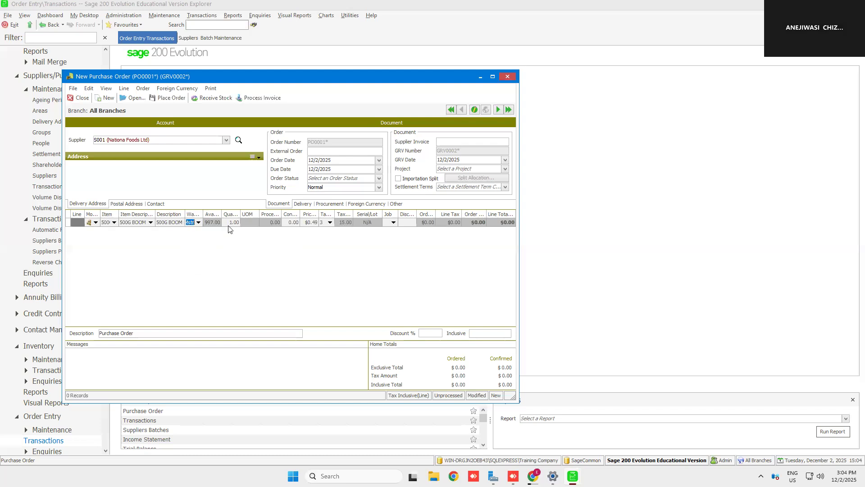
# Step: Set the 500G BOOM PASTE line's order quantity to 1000 and complete the line, keeping its default price and tax type
pyautogui.click(231, 223)
pyautogui.write('1000')
pyautogui.press('Tab')
pyautogui.press('Tab')
pyautogui.moveTo(300, 213); pyautogui.dragTo(315, 260)
pyautogui.press('Tab')
pyautogui.press('Tab')
pyautogui.press('Tab')
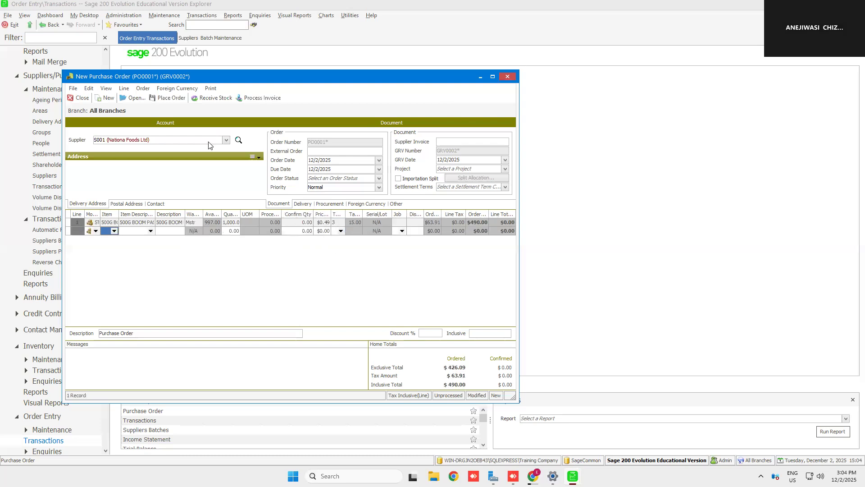
# Step: Place the purchase order with its document printed to preview, and close the preview and the order window
pyautogui.click(179, 104)
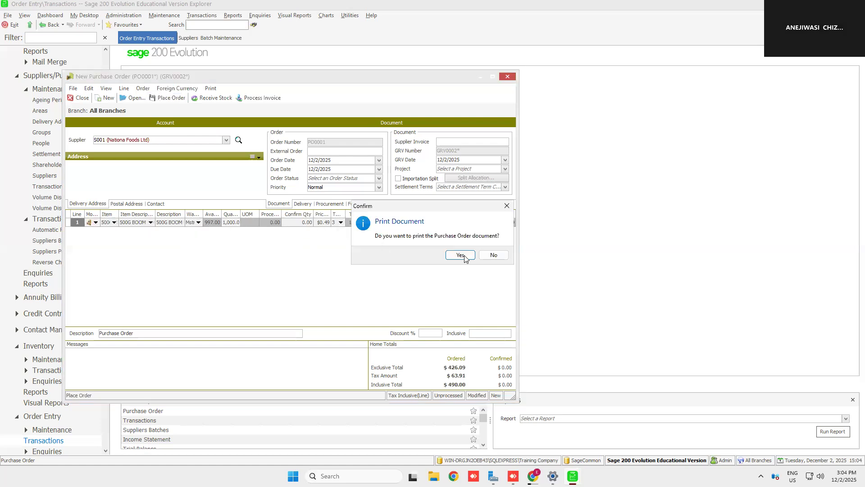
pyautogui.click(462, 255)
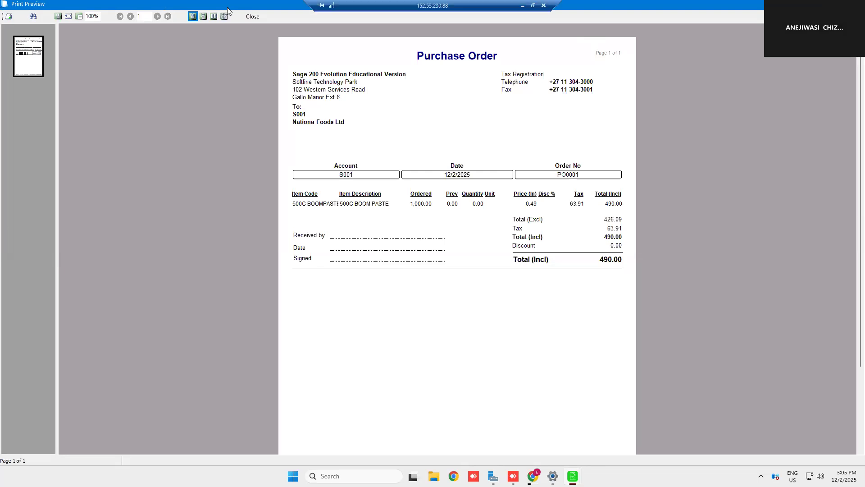
pyautogui.click(252, 17)
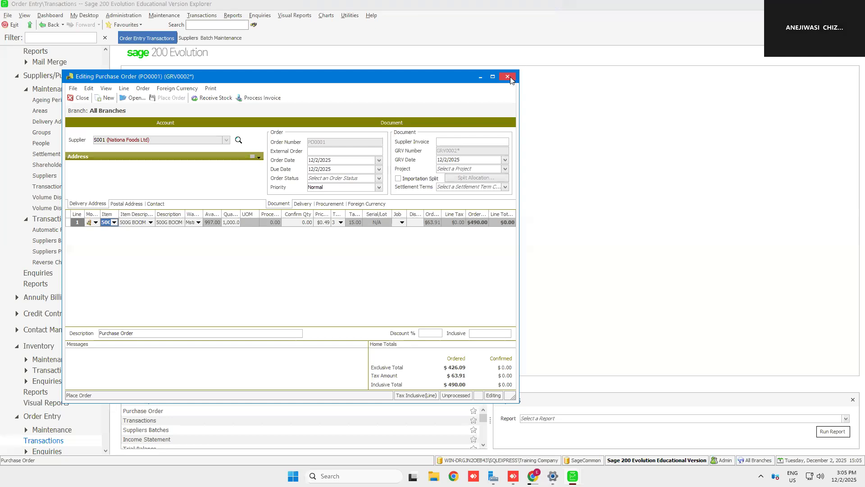
pyautogui.click(508, 77)
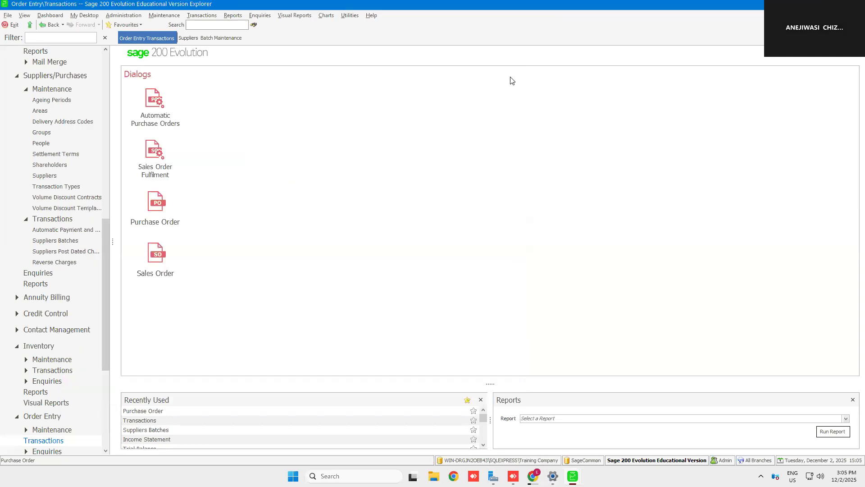
# Step: Find supplier purchase orders of all statuses from a new purchase order and open PO0001 for editing
pyautogui.click(196, 16)
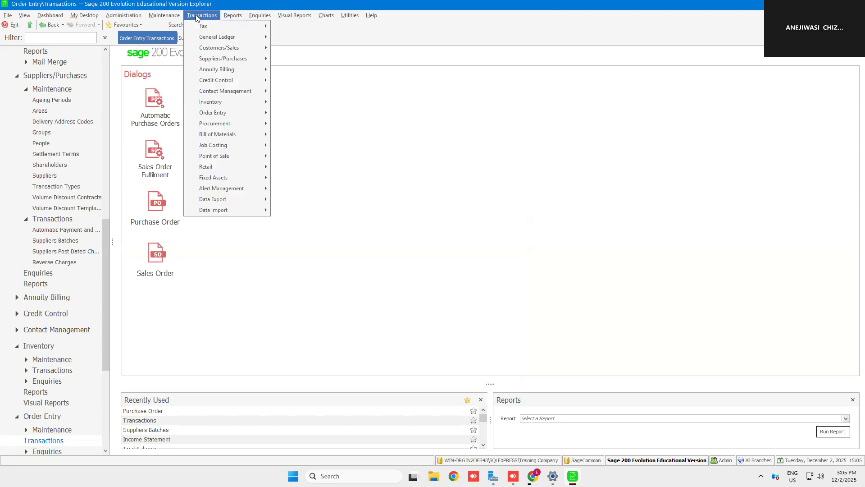
pyautogui.moveTo(221, 116)
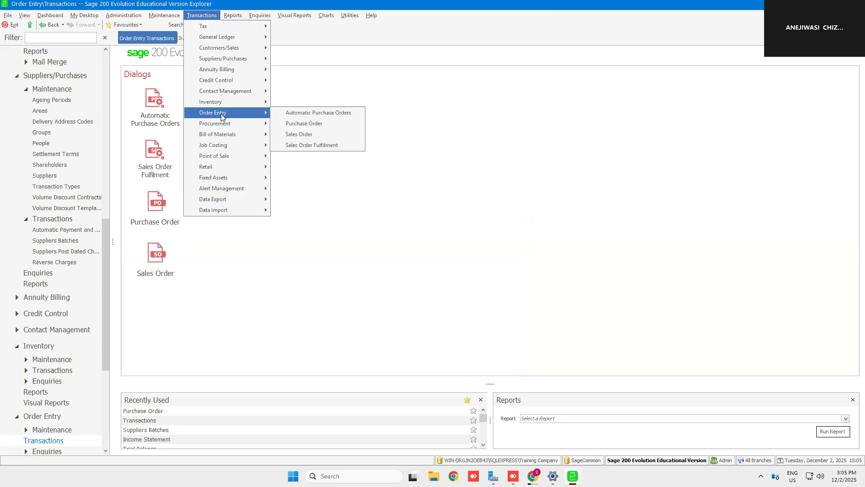
pyautogui.click(302, 126)
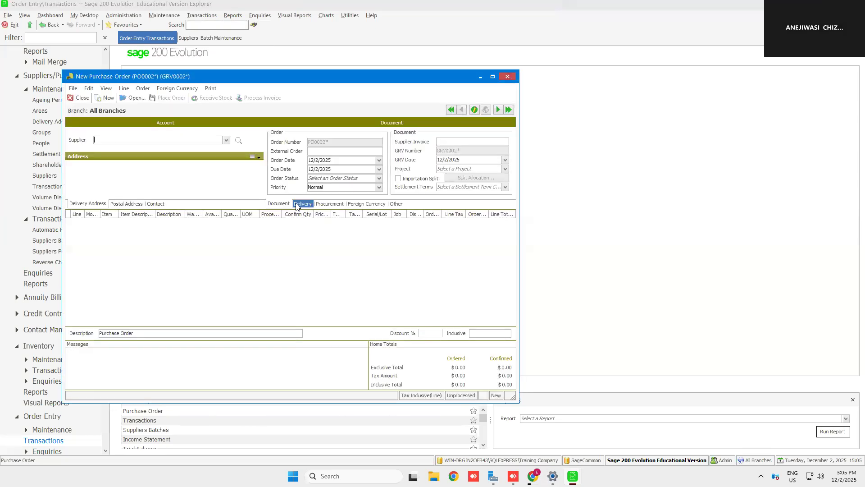
pyautogui.click(131, 98)
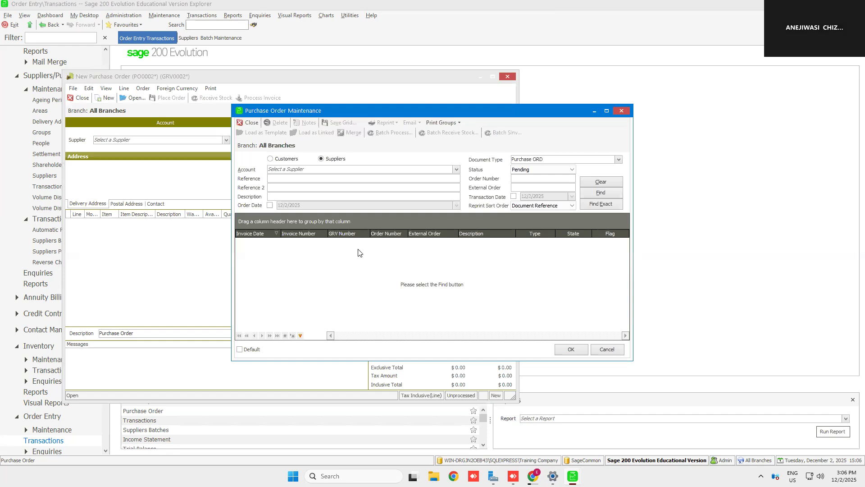
pyautogui.click(567, 169)
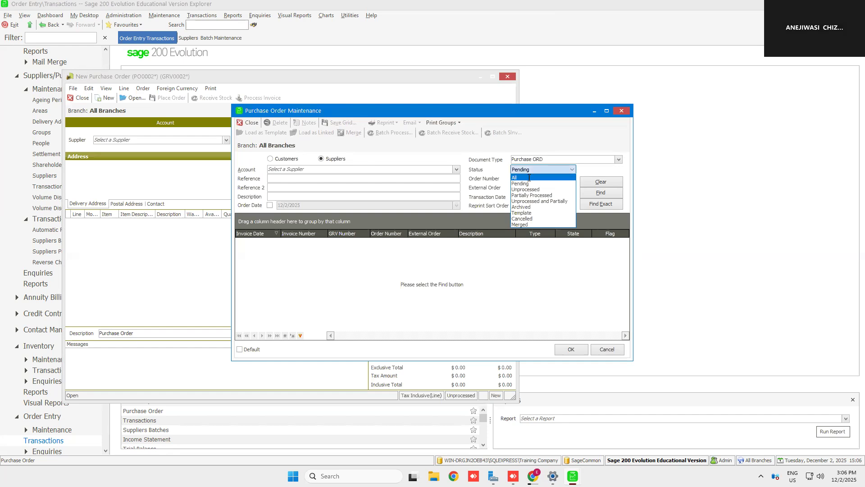
pyautogui.click(518, 178)
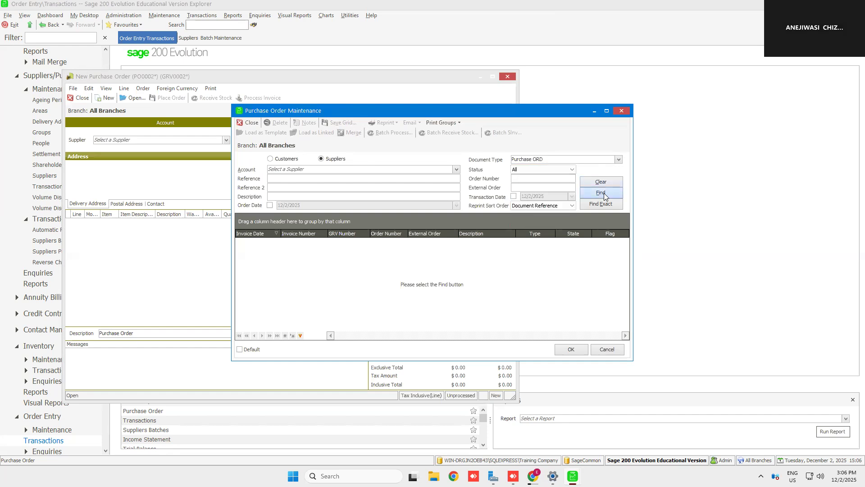
pyautogui.click(603, 192)
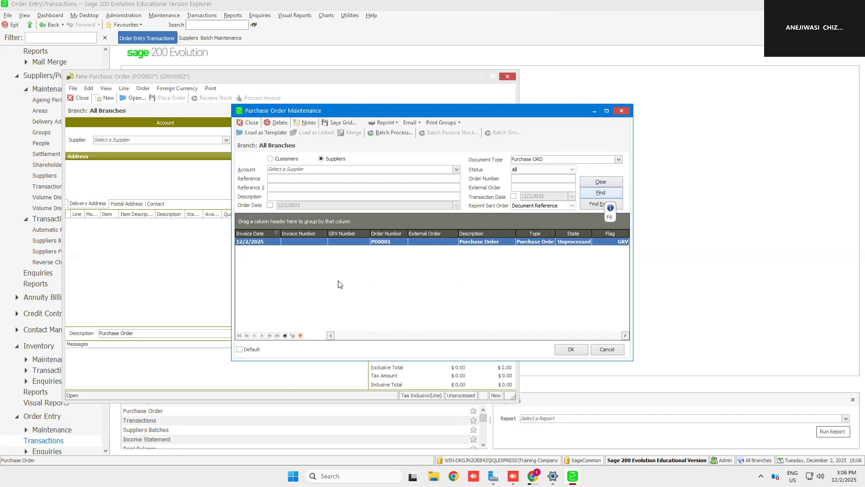
pyautogui.doubleClick(386, 244)
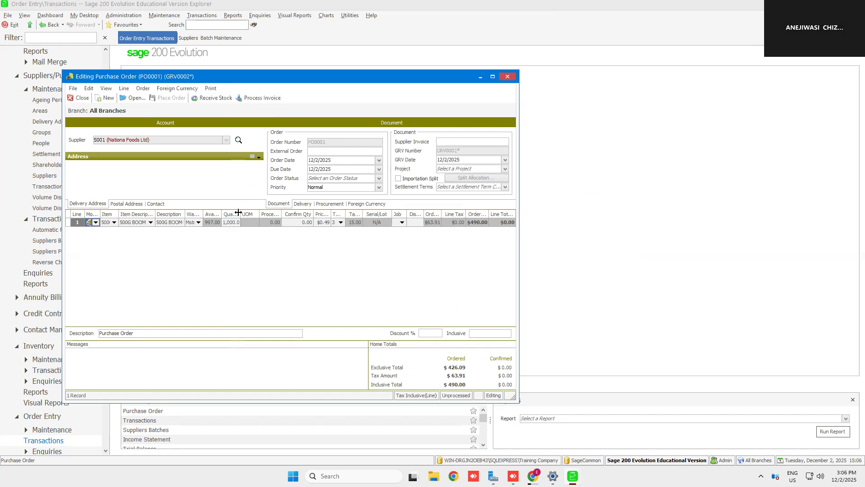
# Step: Widen the Quantity column and set the 500G BOOM PASTE line's confirmed quantity to 1000
pyautogui.moveTo(238, 212); pyautogui.dragTo(285, 229)
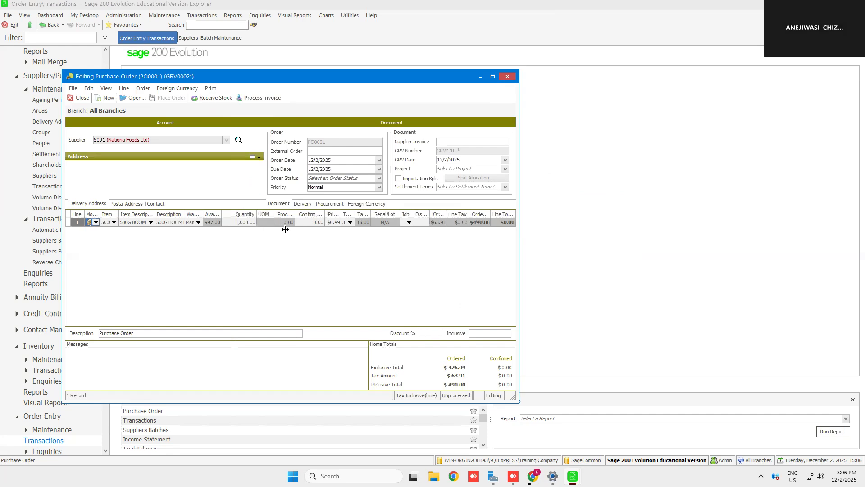
pyautogui.click(305, 223)
pyautogui.write('1000')
pyautogui.press('Tab')
pyautogui.press('Tab')
pyautogui.press('Tab')
pyautogui.press('Tab')
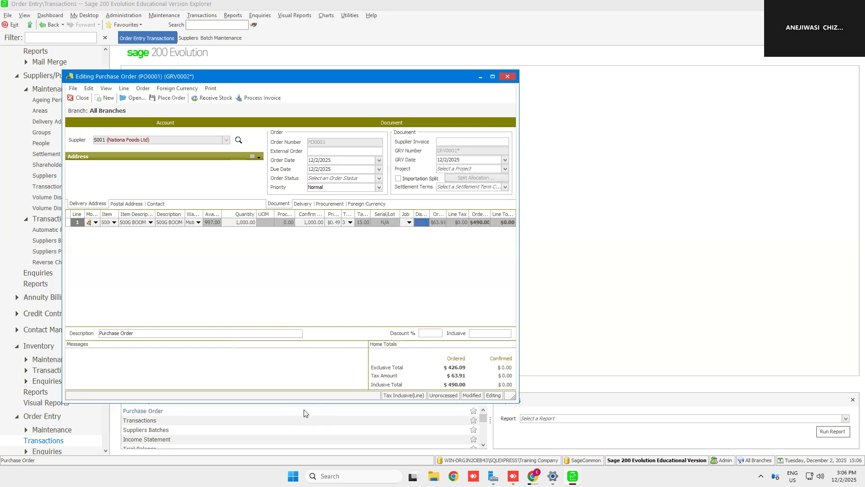
pyautogui.press('Tab')
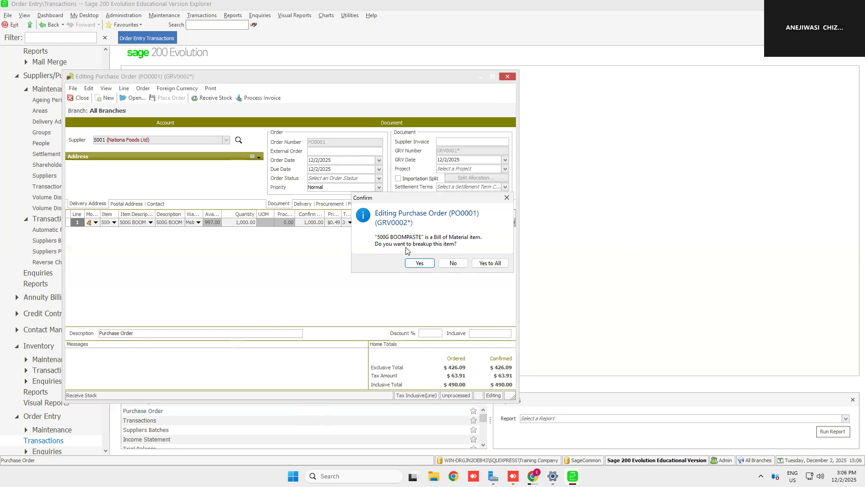
# Step: Receive the stock without breaking up the Bill of Material item, skipping the purchase order printout and previewing only the Goods Received Voucher
pyautogui.click(453, 263)
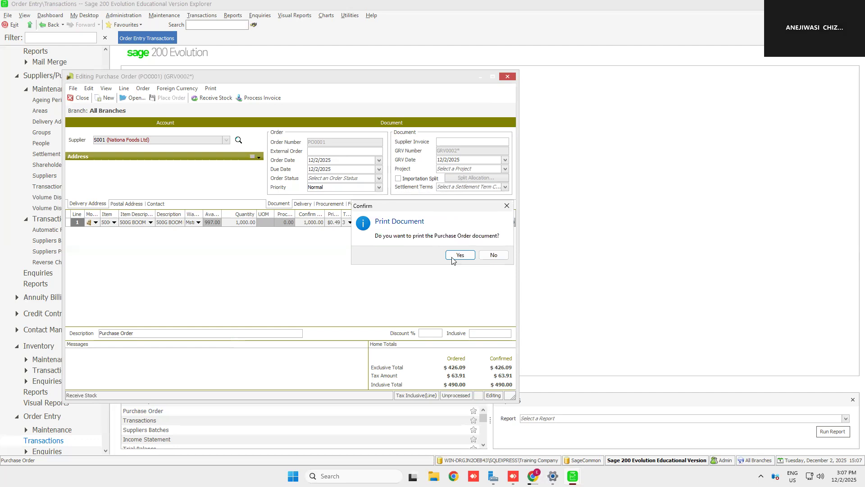
pyautogui.click(494, 255)
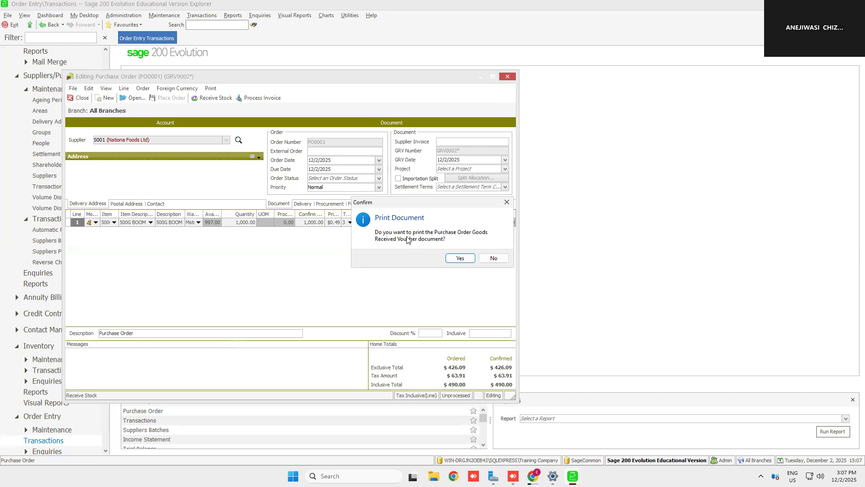
pyautogui.click(459, 258)
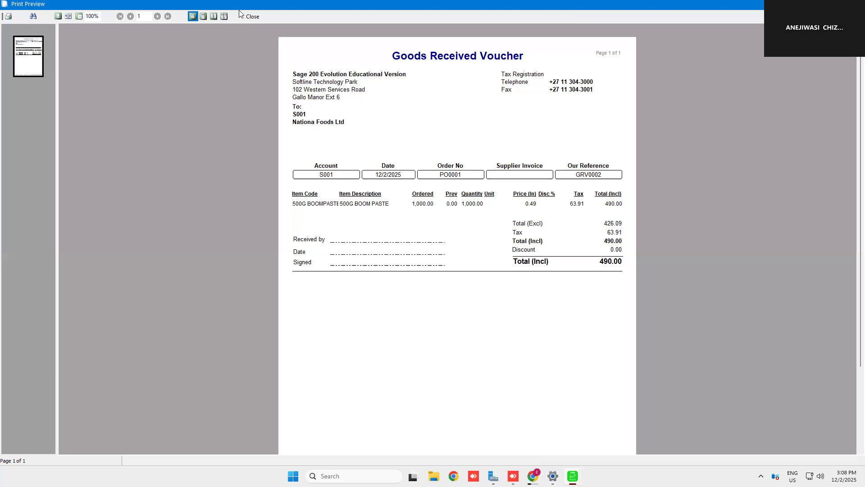
pyautogui.click(252, 17)
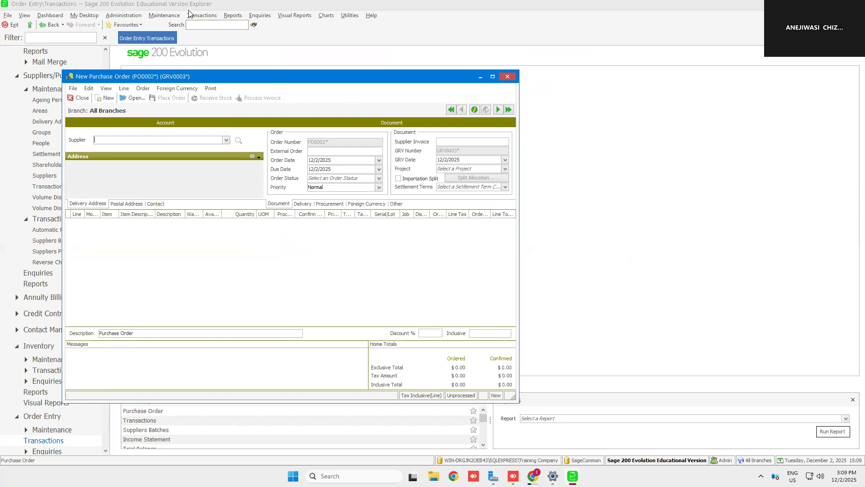
# Step: Preview the General Ledger Trial Balance with accounts printed as "Account (Description)", review the balances, and close the report
pyautogui.click(232, 16)
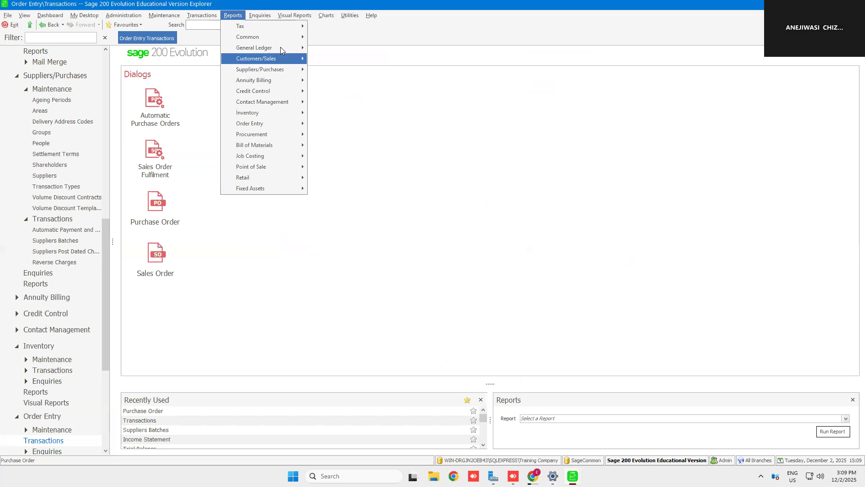
pyautogui.moveTo(280, 46)
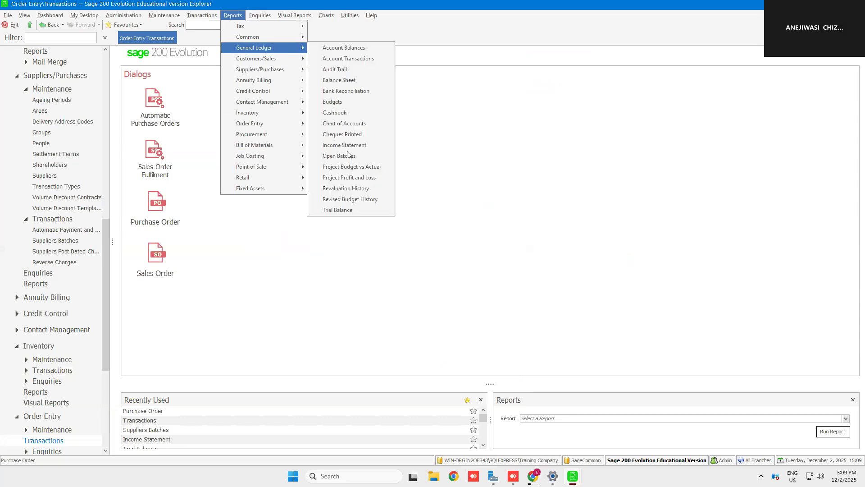
pyautogui.click(342, 210)
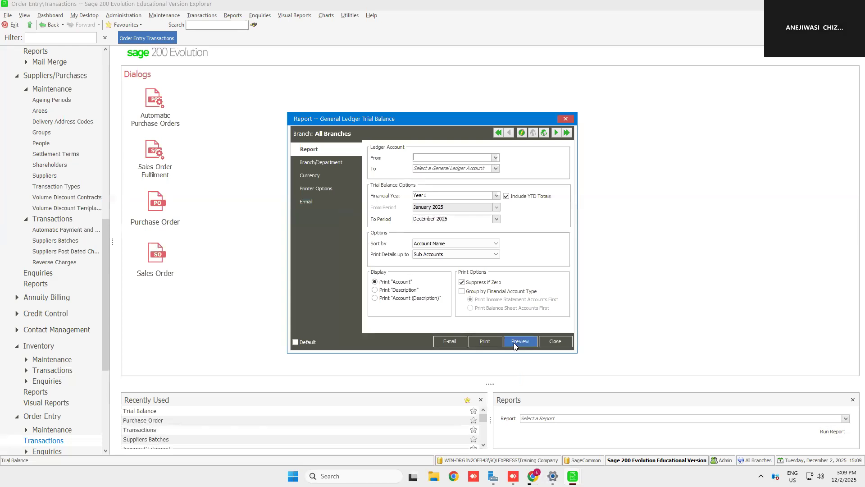
pyautogui.click(375, 298)
pyautogui.click(515, 342)
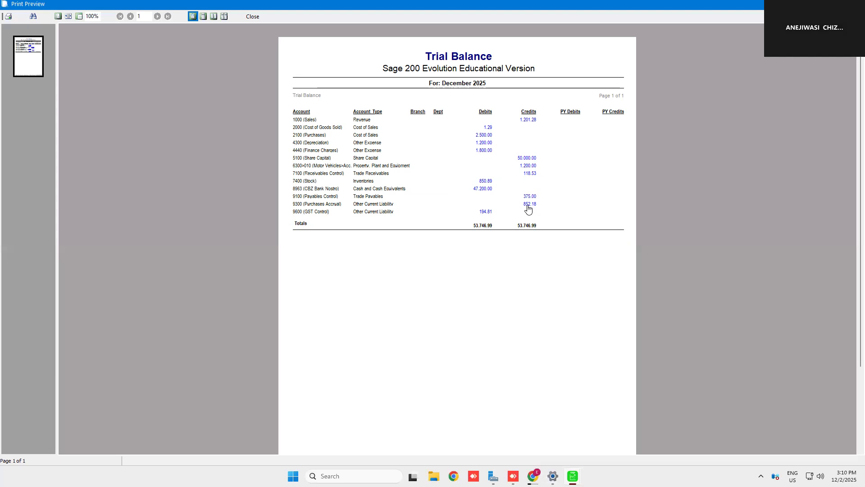
pyautogui.click(259, 16)
pyautogui.click(555, 341)
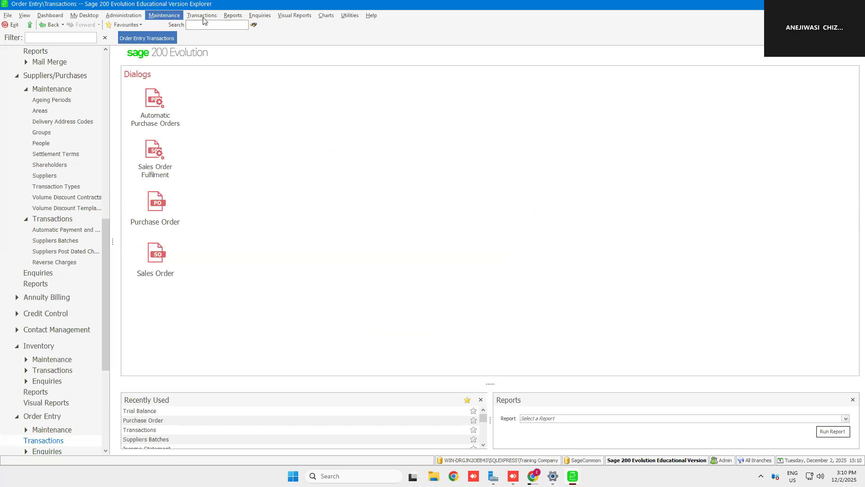
# Step: Open a new purchase order from the Order Entry transactions
pyautogui.click(203, 16)
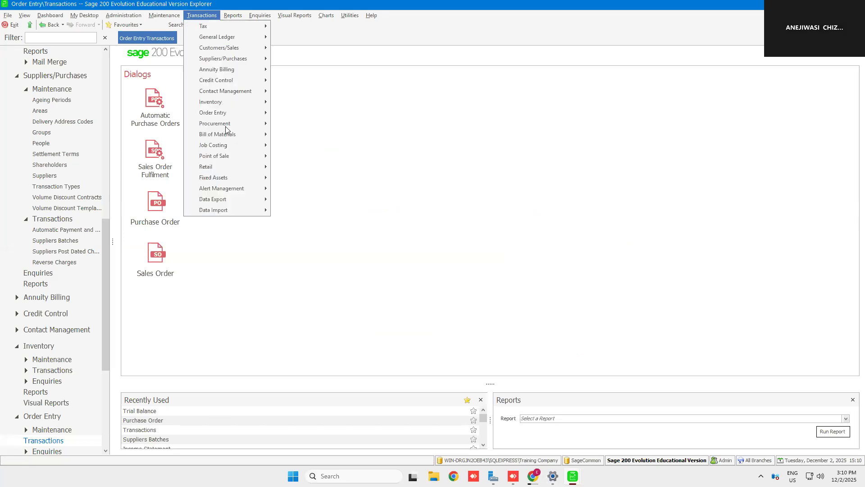
pyautogui.moveTo(232, 113)
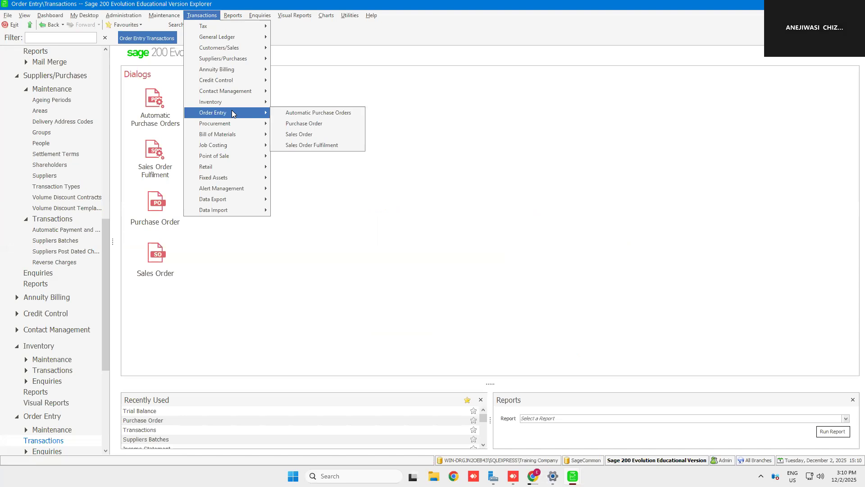
pyautogui.click(312, 123)
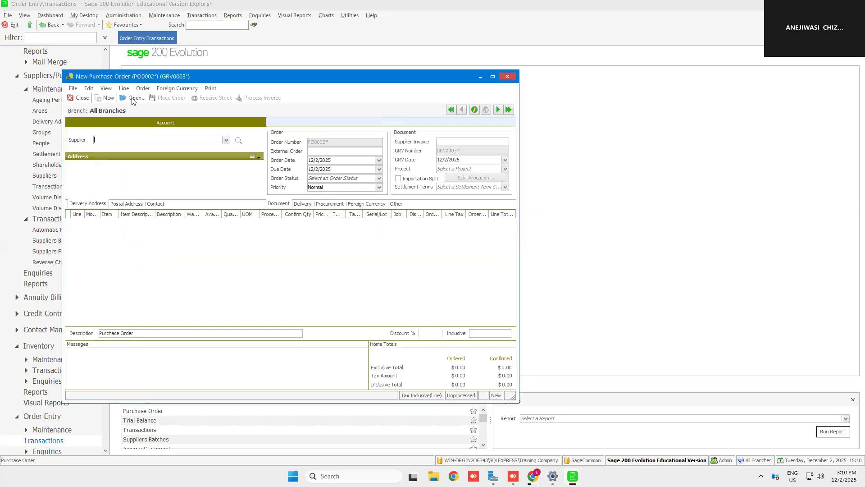
# Step: Find supplier documents of types Purchase ORD and PO GRV, and open archived order PO0001 with voucher GRV0002 to review it
pyautogui.click(132, 99)
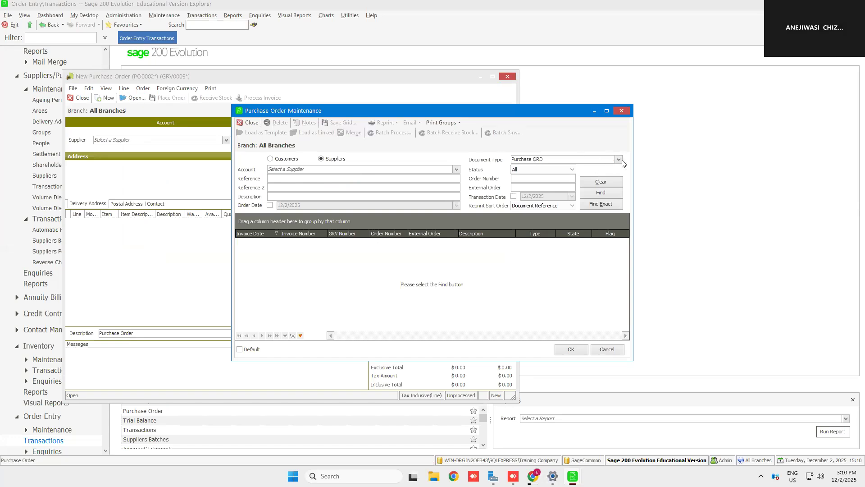
pyautogui.click(619, 160)
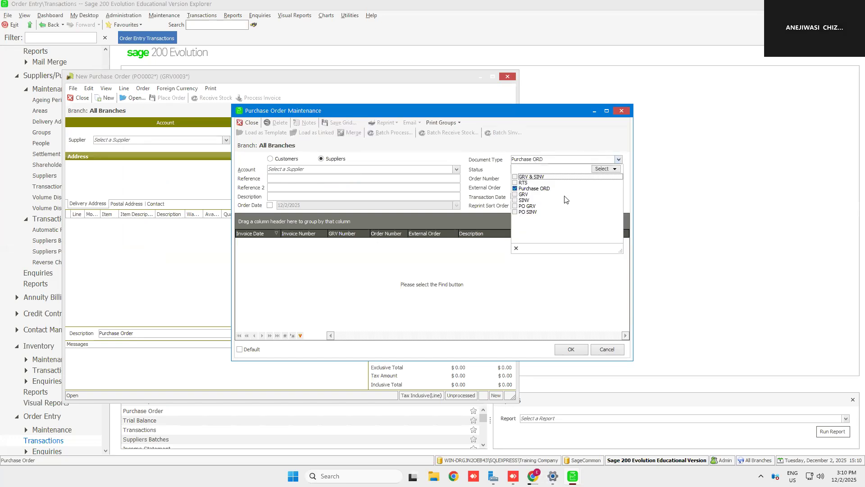
pyautogui.click(518, 207)
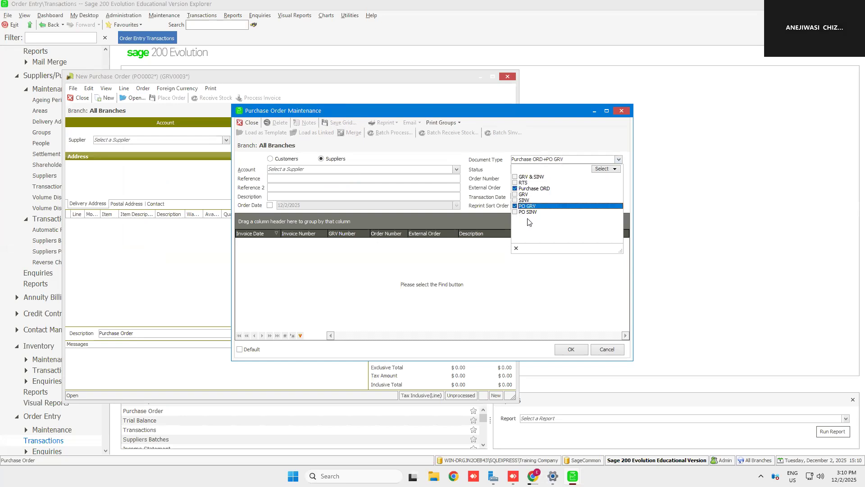
pyautogui.click(457, 149)
pyautogui.click(600, 193)
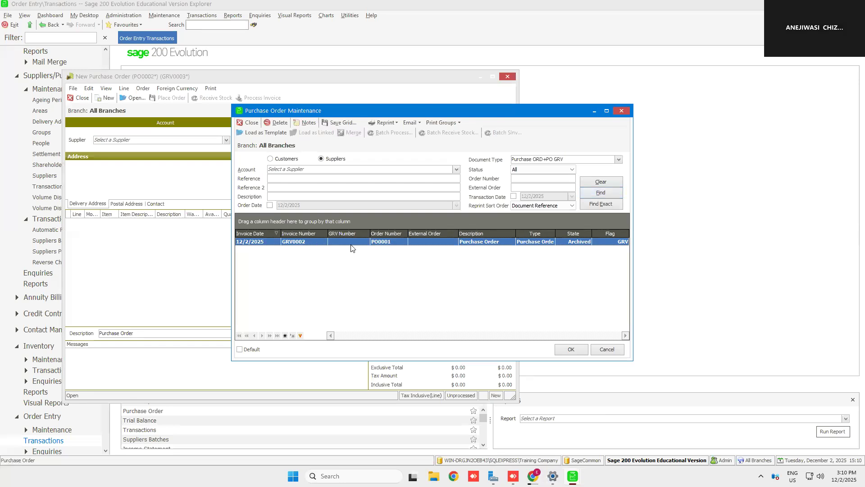
pyautogui.doubleClick(302, 243)
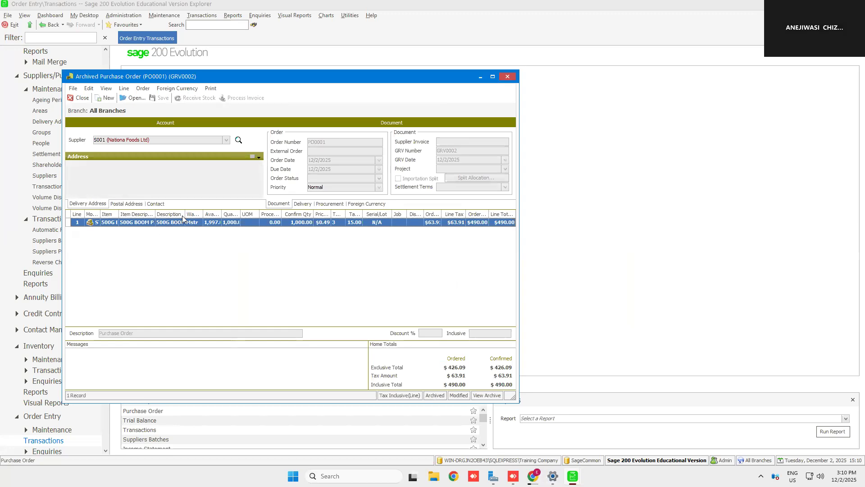
pyautogui.click(384, 284)
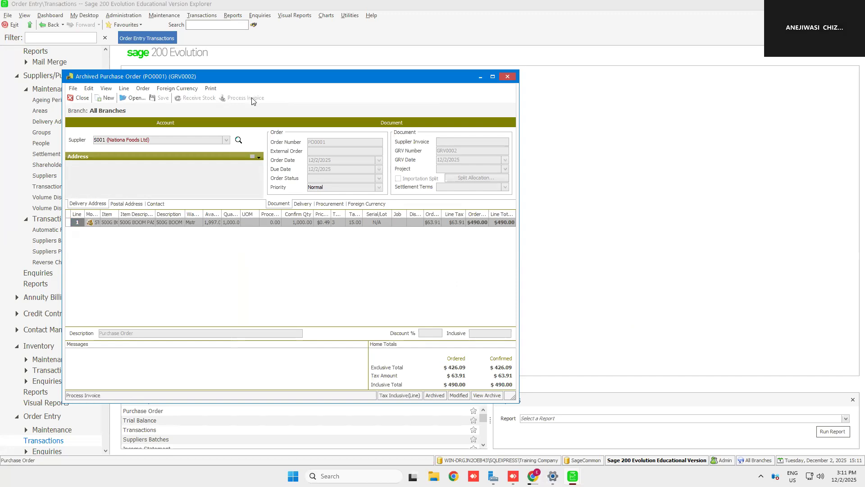
# Step: Find supplier documents of type PO GRV only, excluding Purchase ORD, and view the archived order PO0001
pyautogui.click(126, 98)
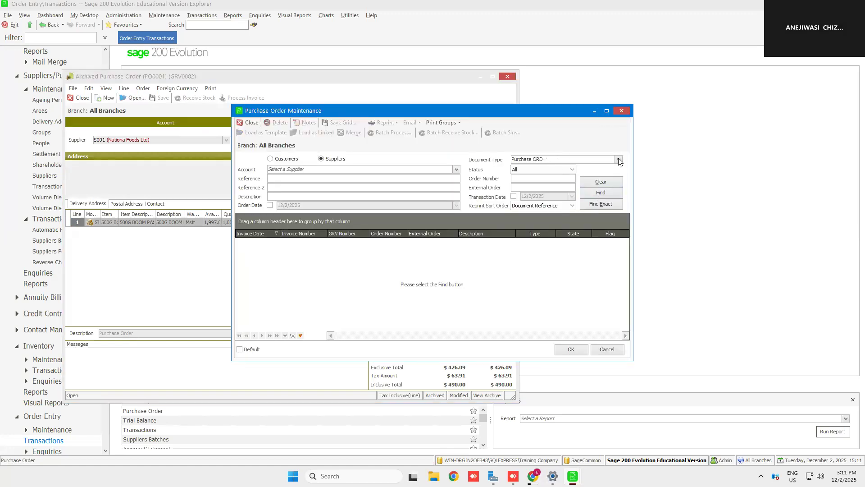
pyautogui.click(619, 160)
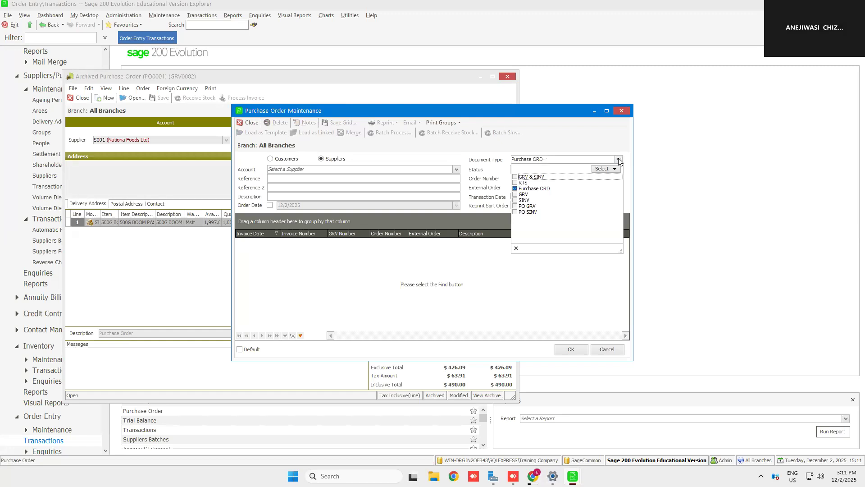
pyautogui.click(515, 189)
pyautogui.click(515, 206)
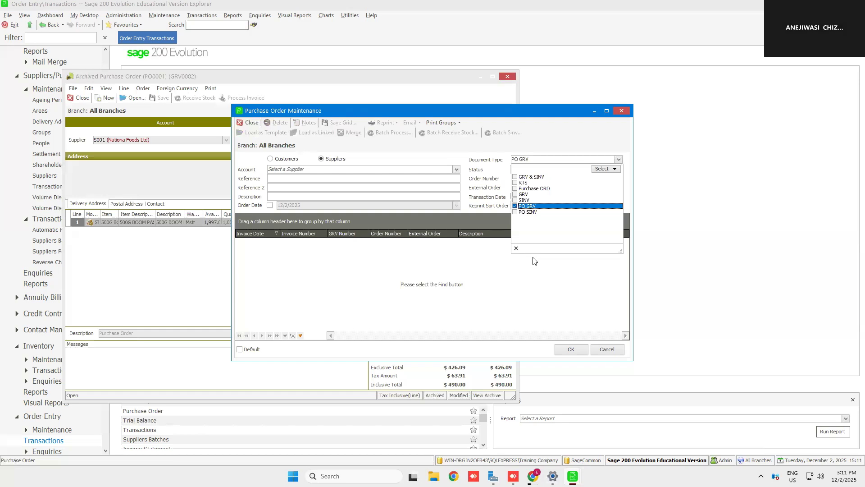
pyautogui.click(542, 142)
pyautogui.click(600, 192)
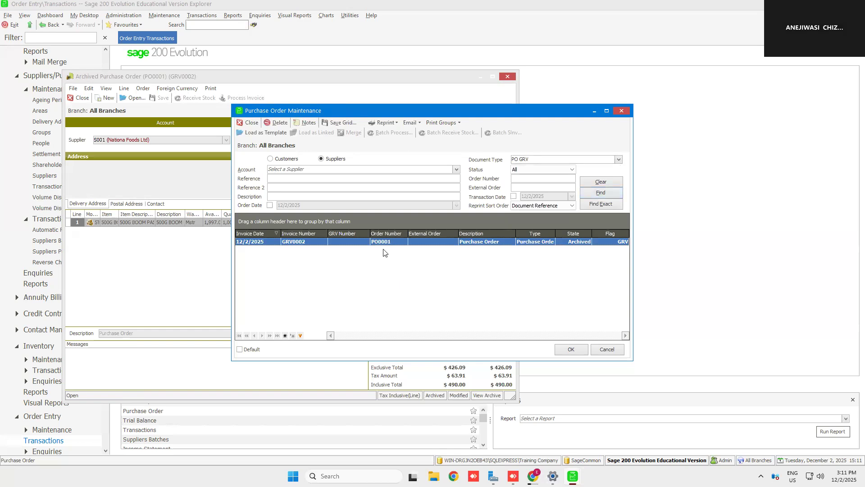
pyautogui.doubleClick(387, 243)
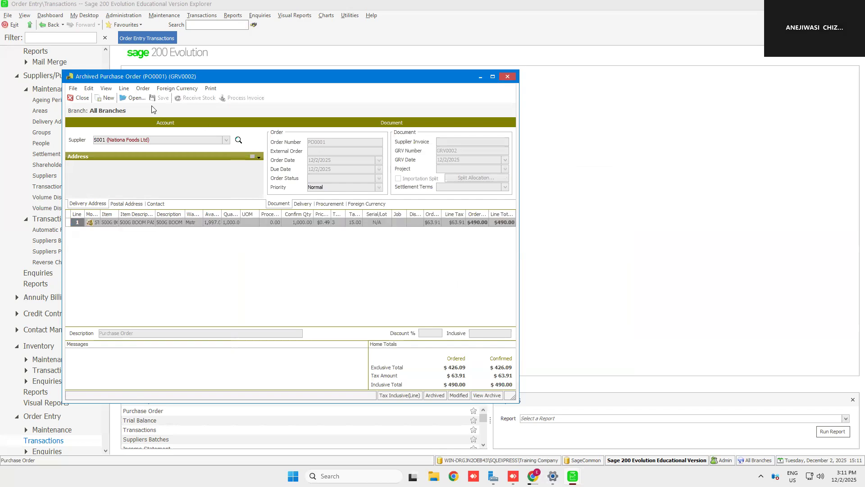
# Step: Repeat the existing-order search limited to PO GRV documents of all statuses and reopen the archived GRV0002 record
pyautogui.click(134, 100)
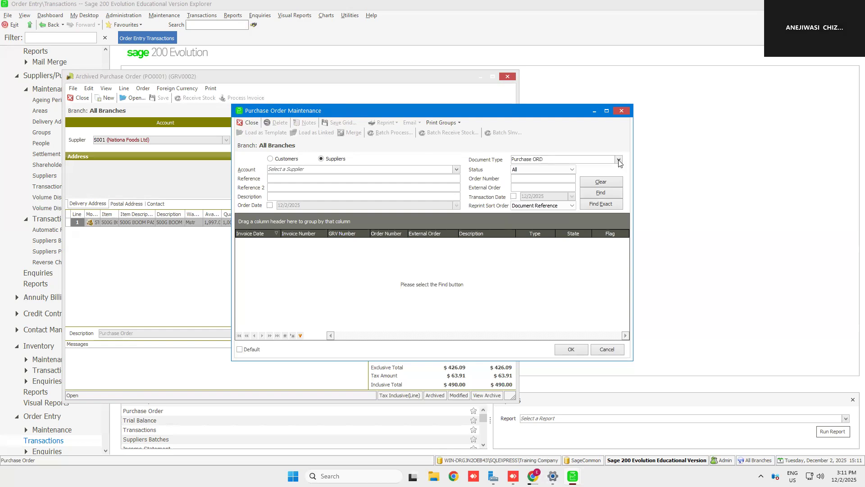
pyautogui.click(619, 159)
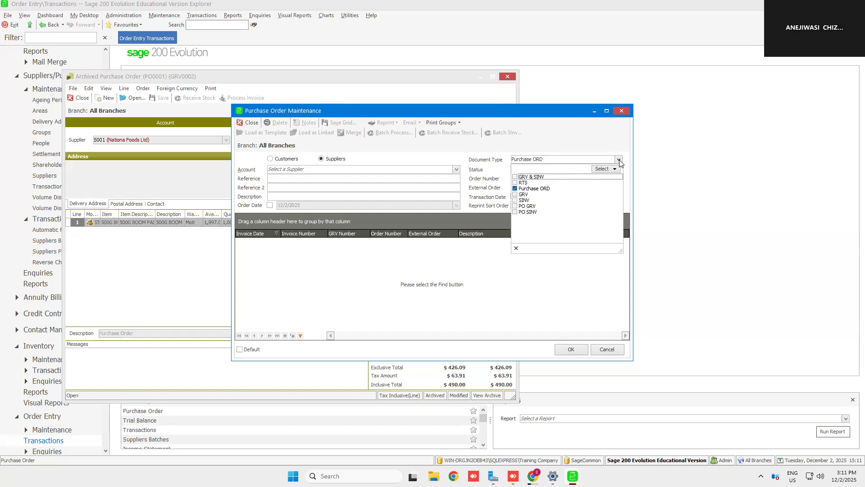
pyautogui.click(515, 206)
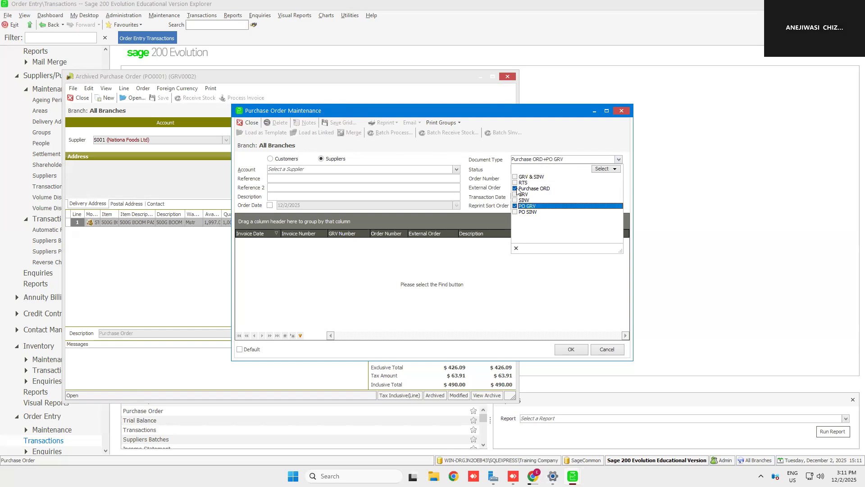
pyautogui.click(515, 189)
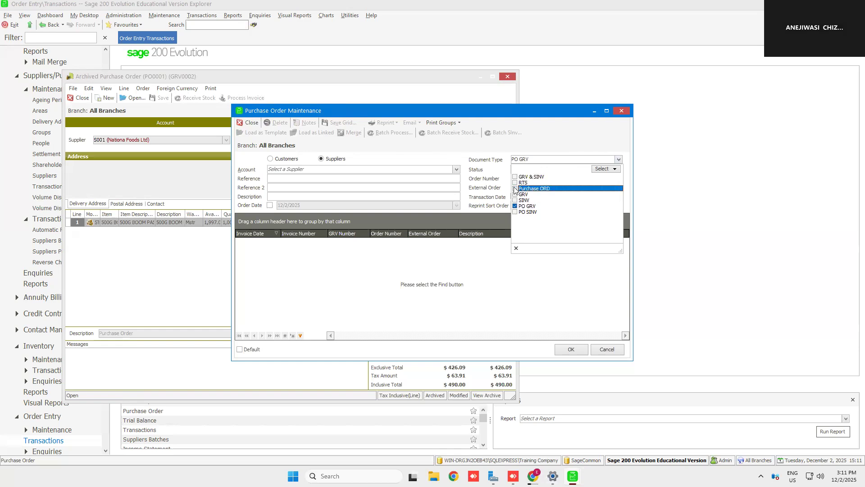
pyautogui.click(498, 150)
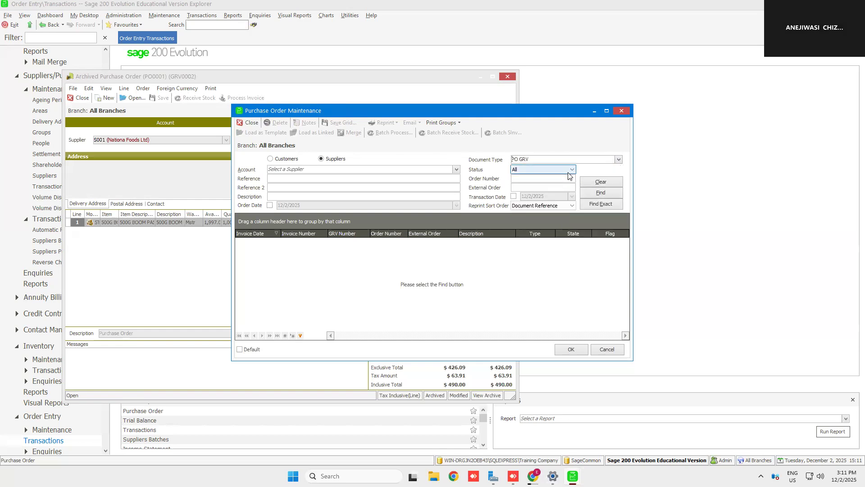
pyautogui.click(603, 193)
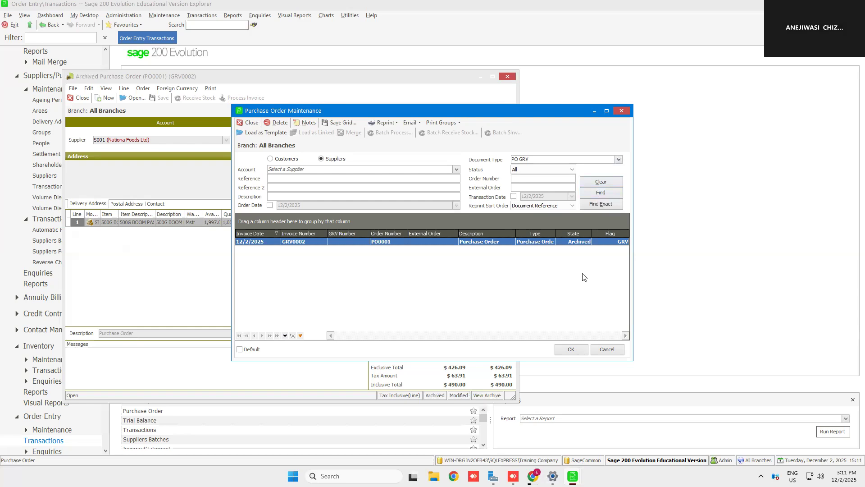
pyautogui.doubleClick(521, 242)
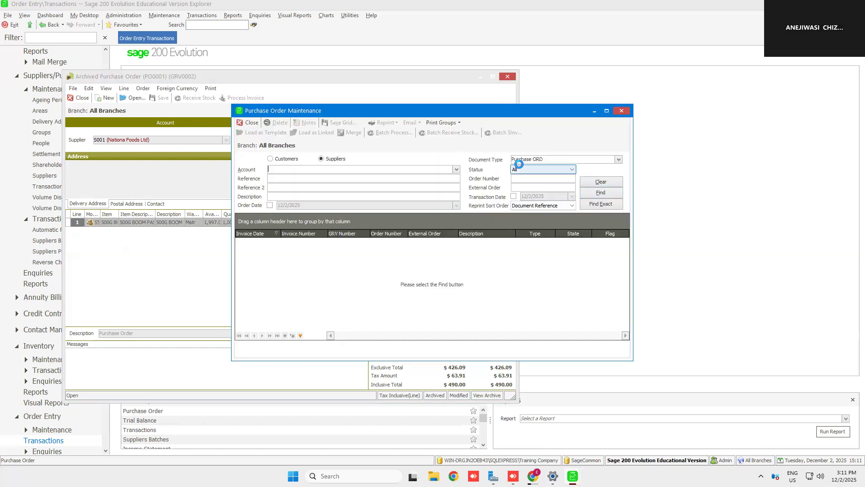
# Step: Find supplier documents of type PO SINV only and open the unprocessed supplier invoice for PO0001
pyautogui.click(619, 160)
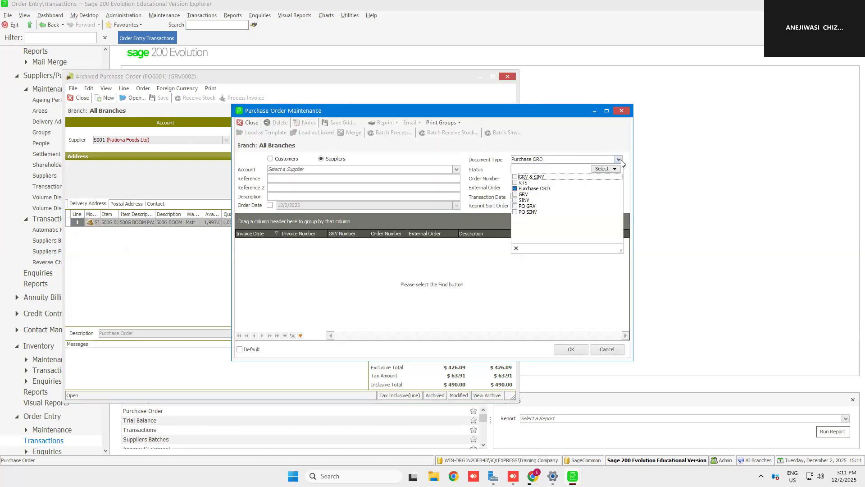
pyautogui.click(515, 213)
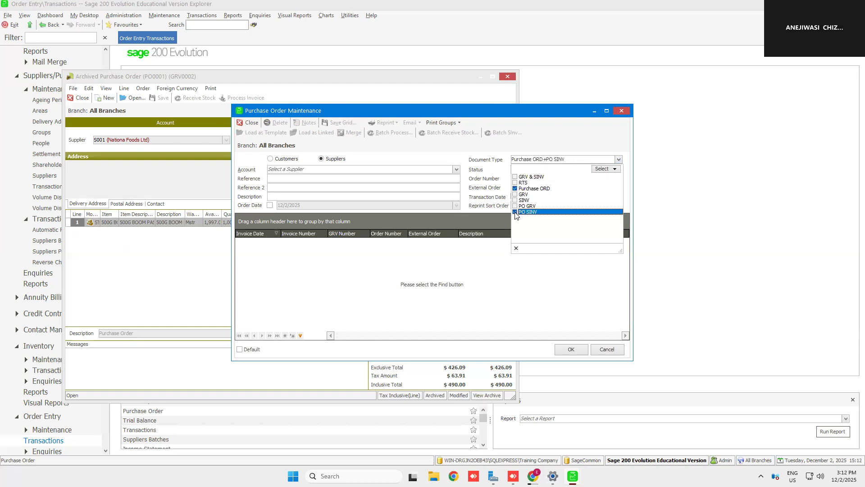
pyautogui.click(515, 188)
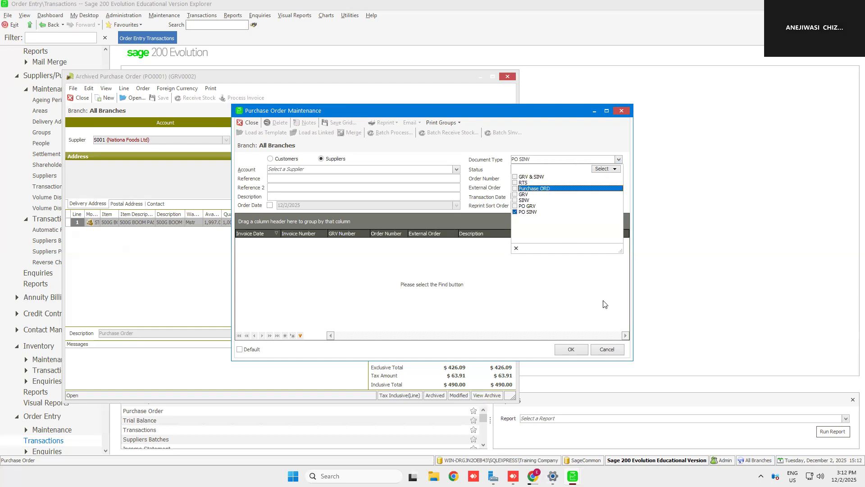
pyautogui.click(489, 149)
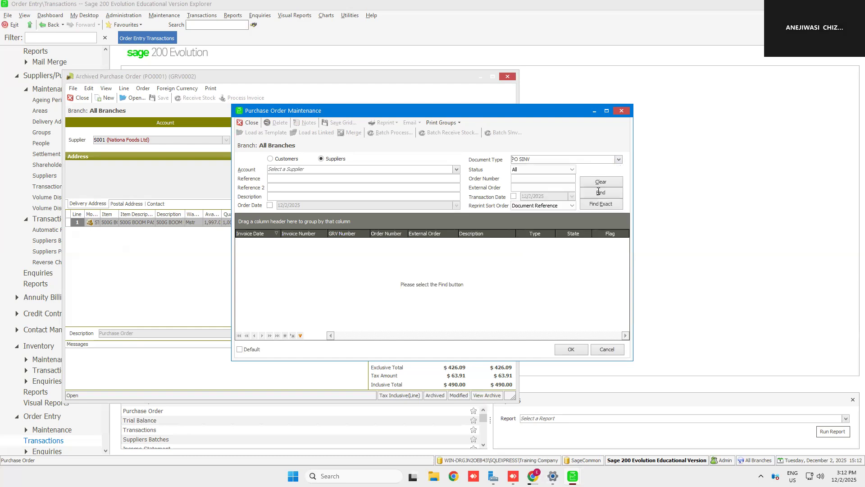
pyautogui.click(601, 192)
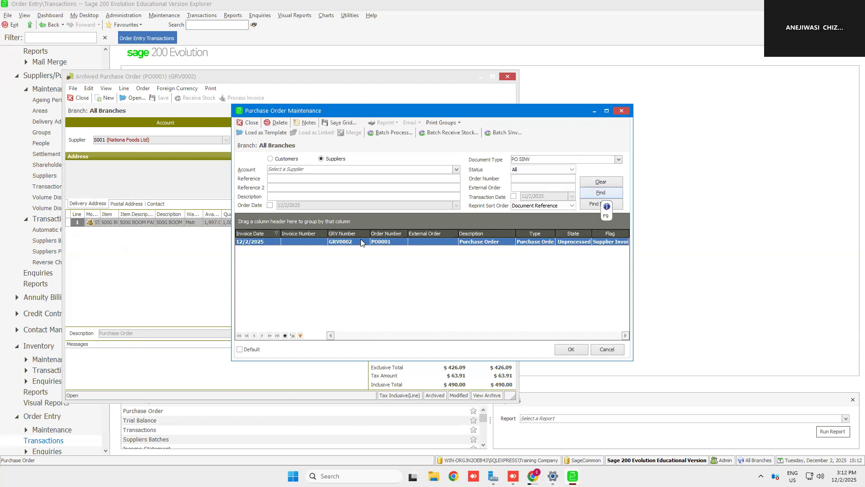
pyautogui.doubleClick(356, 245)
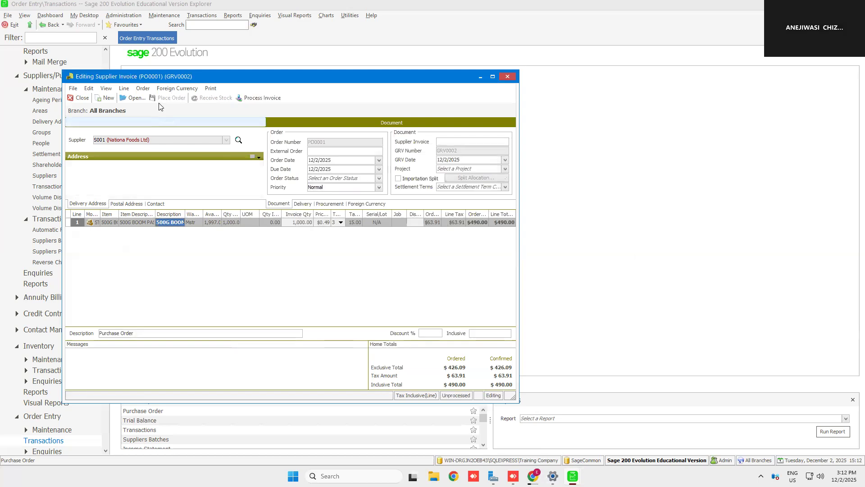
# Step: Search existing orders again with only the PO SINV document type and reopen PO0001's supplier invoice for editing
pyautogui.click(133, 97)
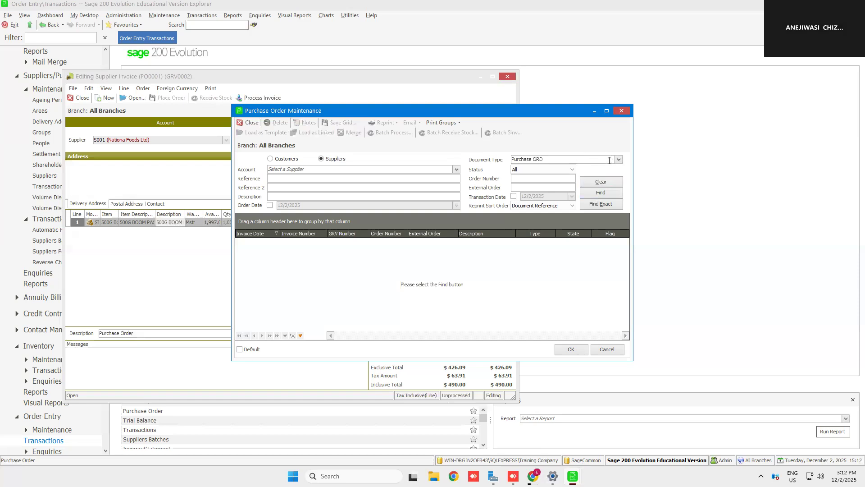
pyautogui.click(619, 160)
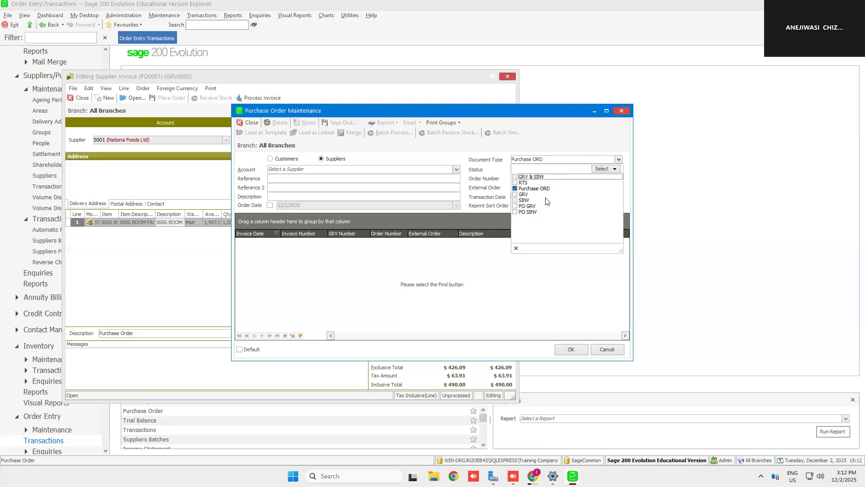
pyautogui.click(515, 213)
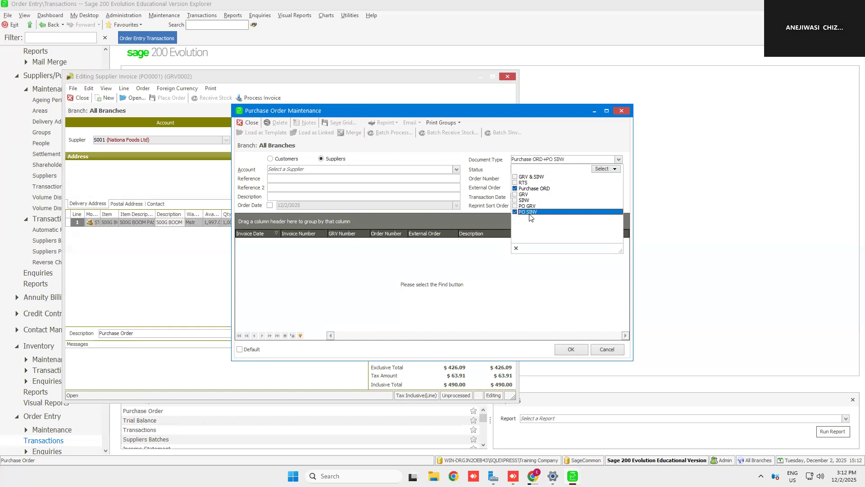
pyautogui.click(516, 189)
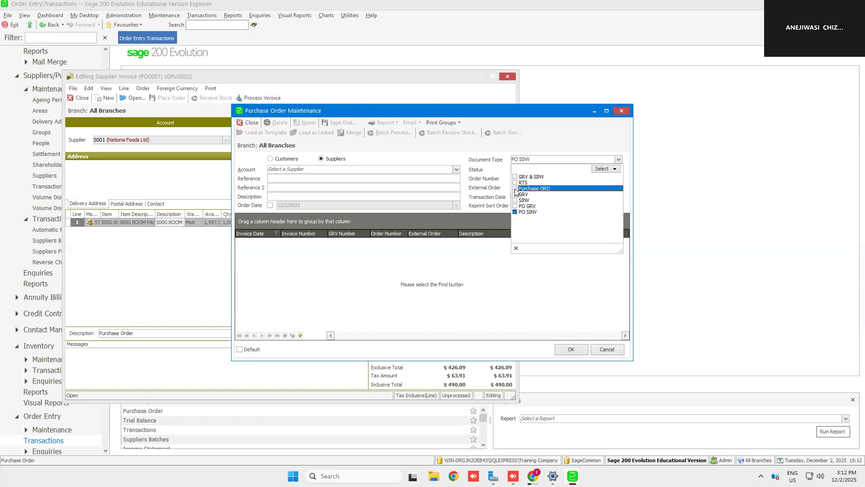
pyautogui.click(549, 143)
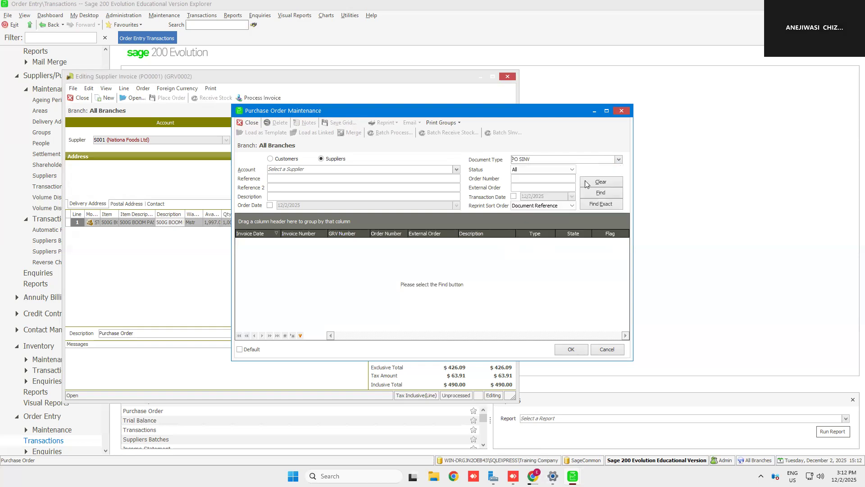
pyautogui.click(601, 192)
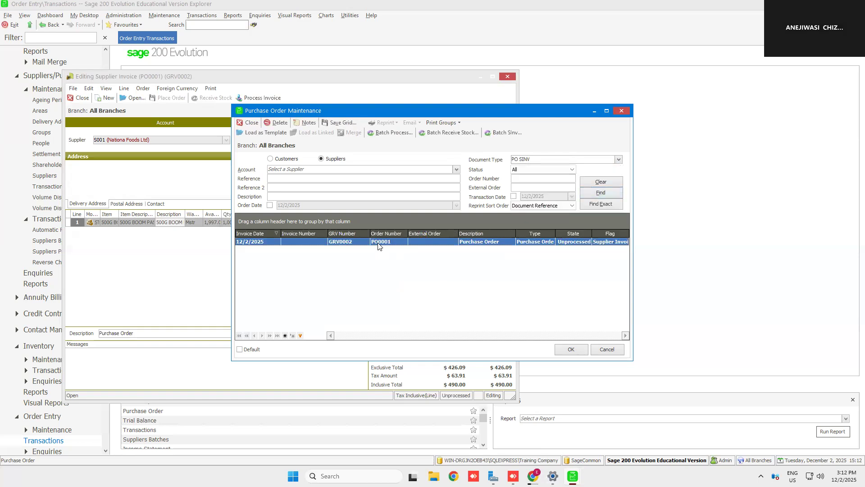
pyautogui.doubleClick(378, 242)
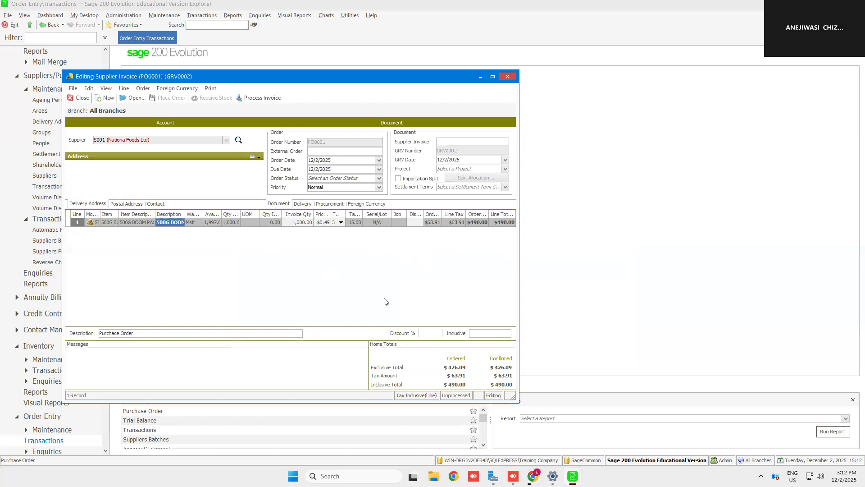
# Step: Process the open supplier invoice, preview its printed Supplier Invoice document, and close the preview
pyautogui.click(264, 97)
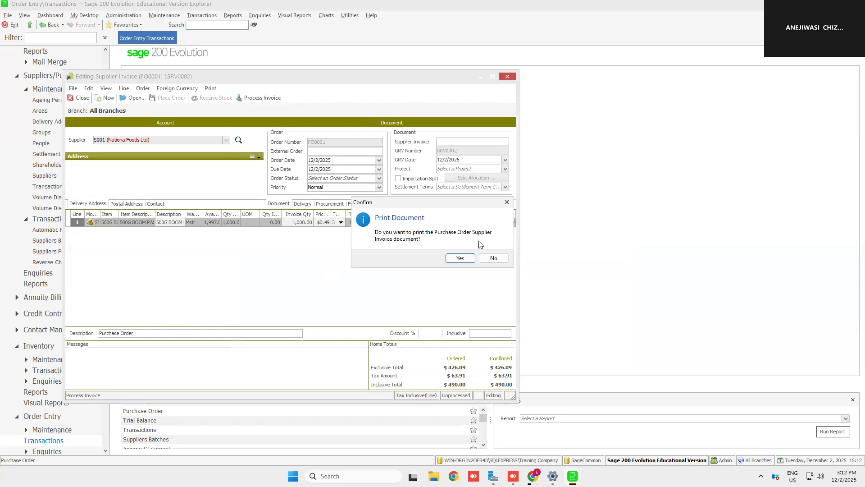
pyautogui.click(452, 256)
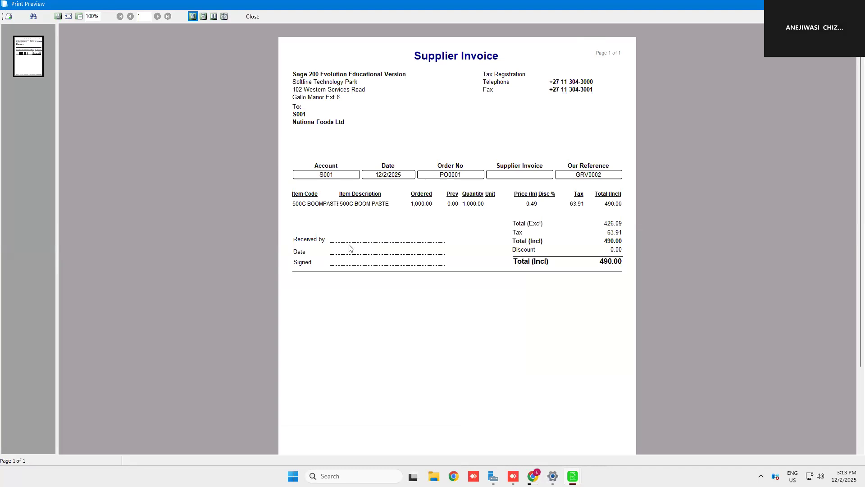
pyautogui.click(253, 17)
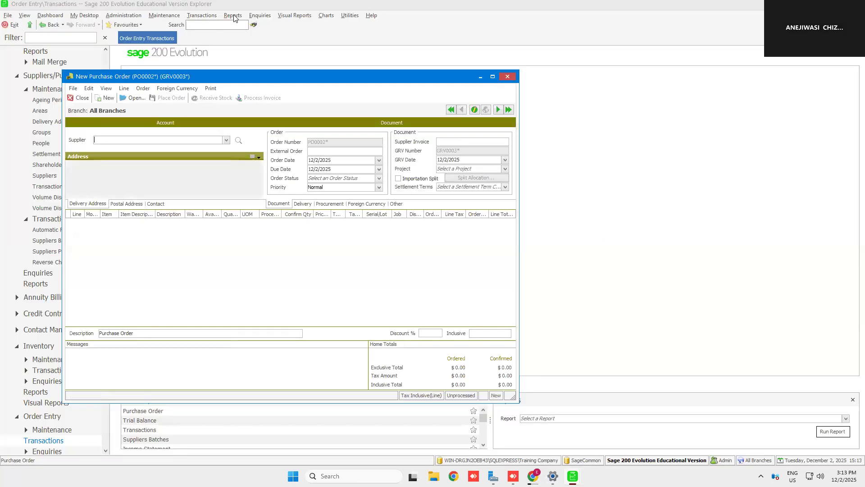
# Step: Preview the General Ledger Trial Balance report with accounts displayed as Account (Description)
pyautogui.click(234, 19)
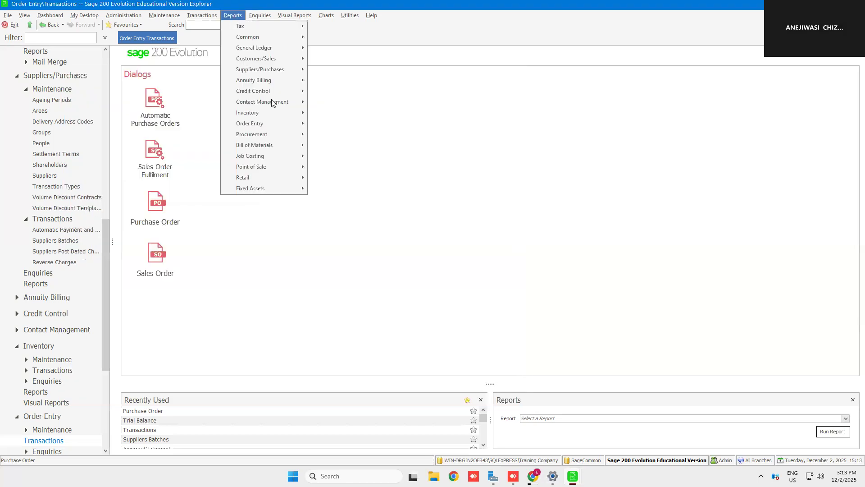
pyautogui.moveTo(292, 49)
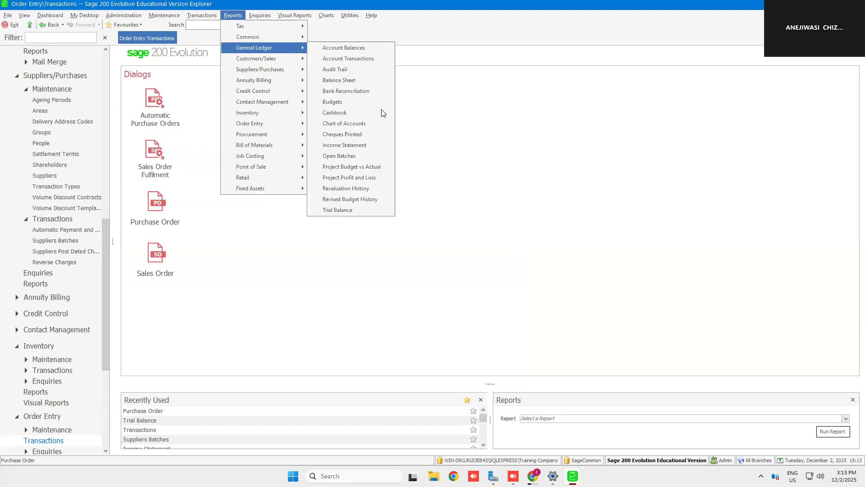
pyautogui.click(337, 210)
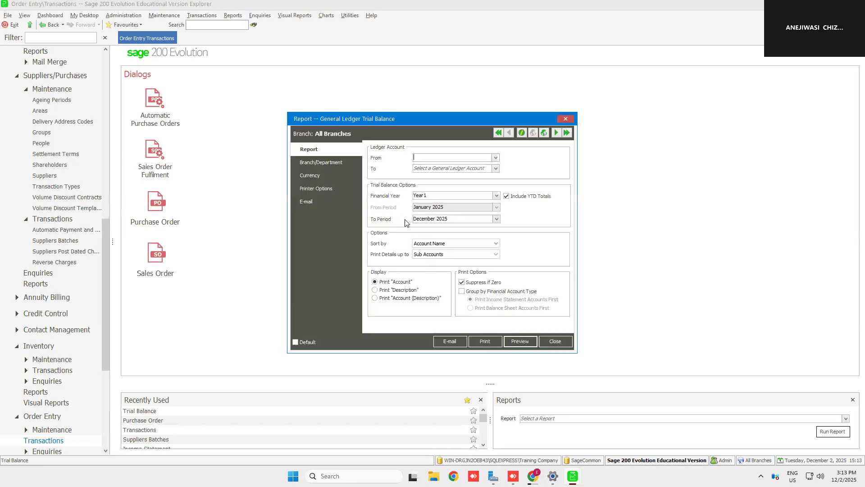
pyautogui.click(375, 298)
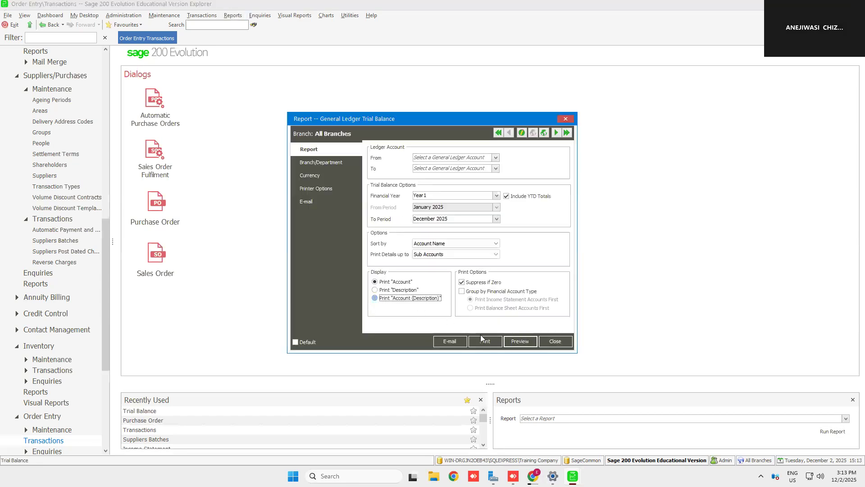
pyautogui.click(506, 339)
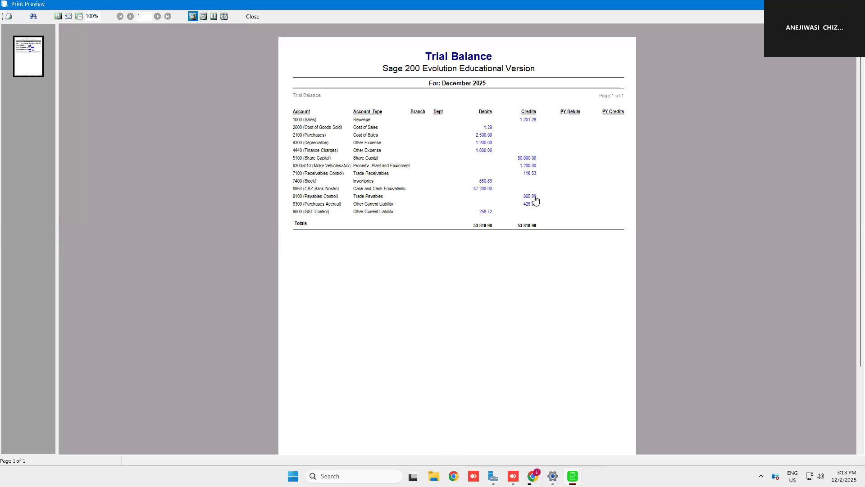
# Step: Drill down into the Purchases Accrual credit balance to examine its transactions, then close the trial balance report
pyautogui.click(527, 206)
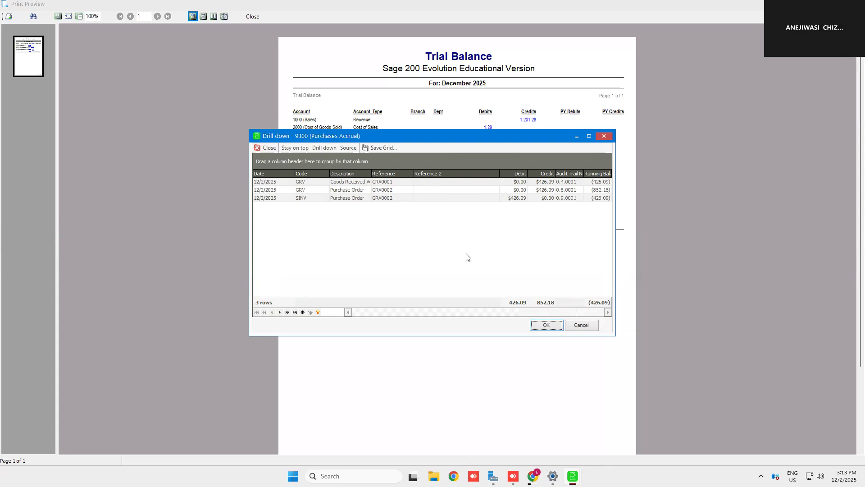
pyautogui.click(546, 325)
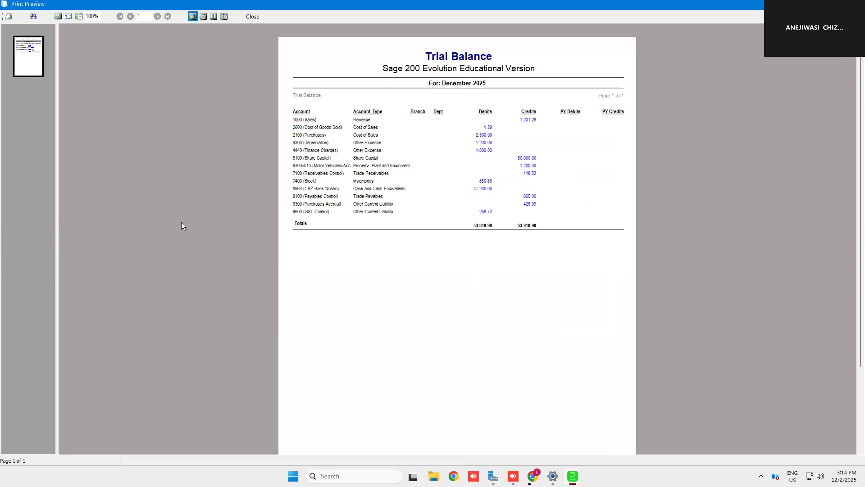
pyautogui.click(252, 17)
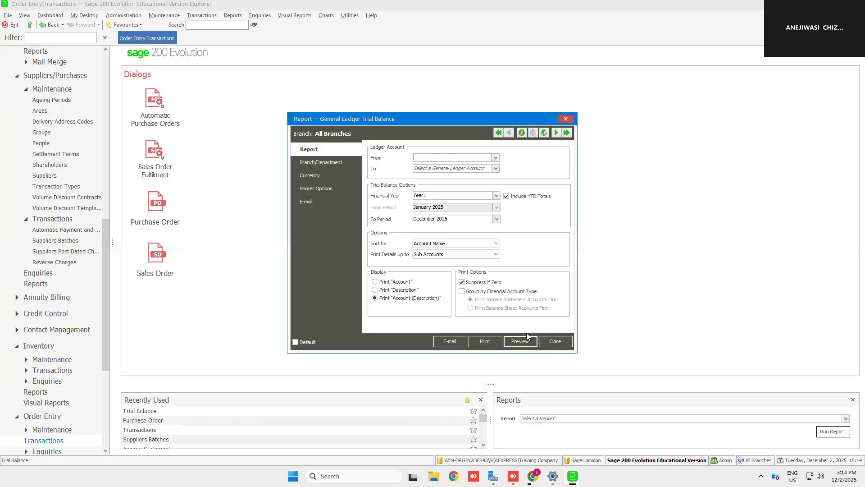
pyautogui.click(555, 341)
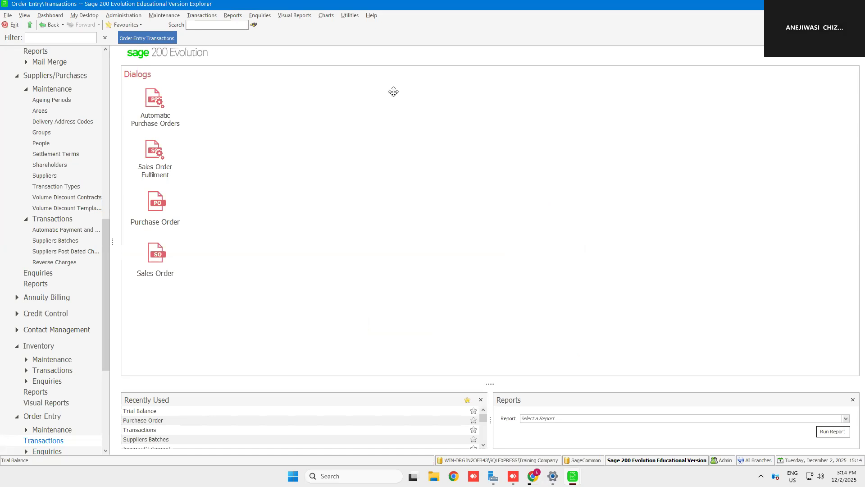
pyautogui.moveTo(528, 10)
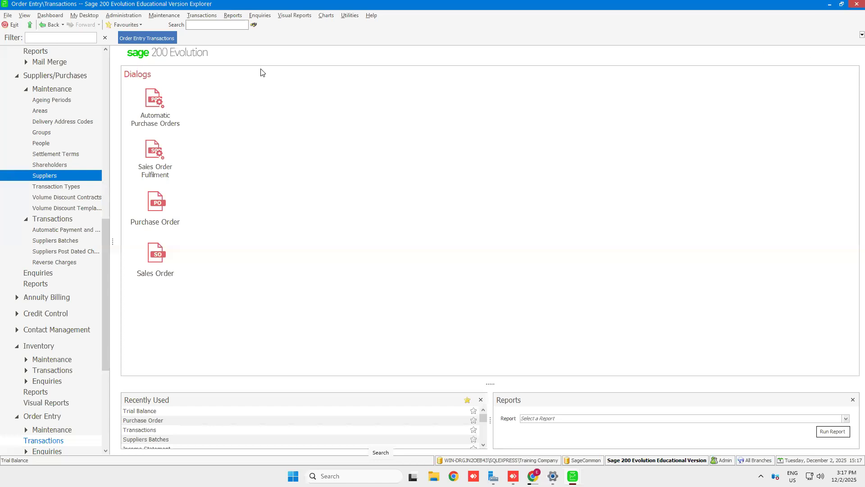
pyautogui.click(202, 14)
pyautogui.moveTo(224, 70)
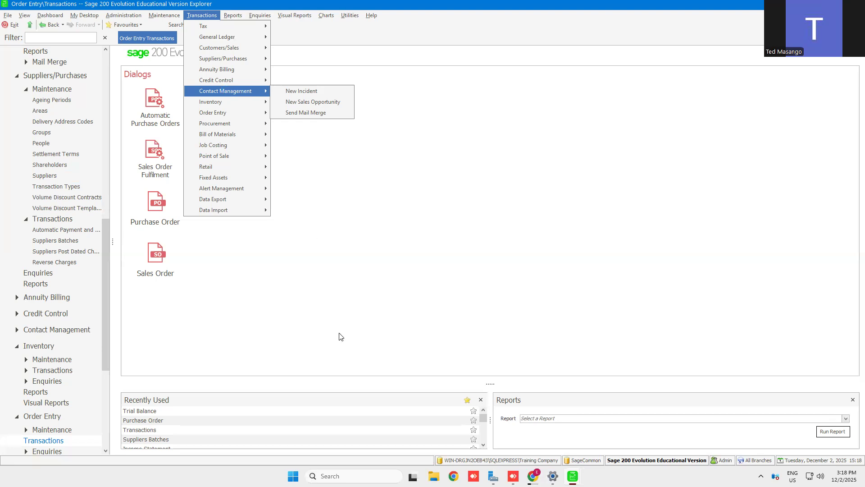
pyautogui.moveTo(530, 9)
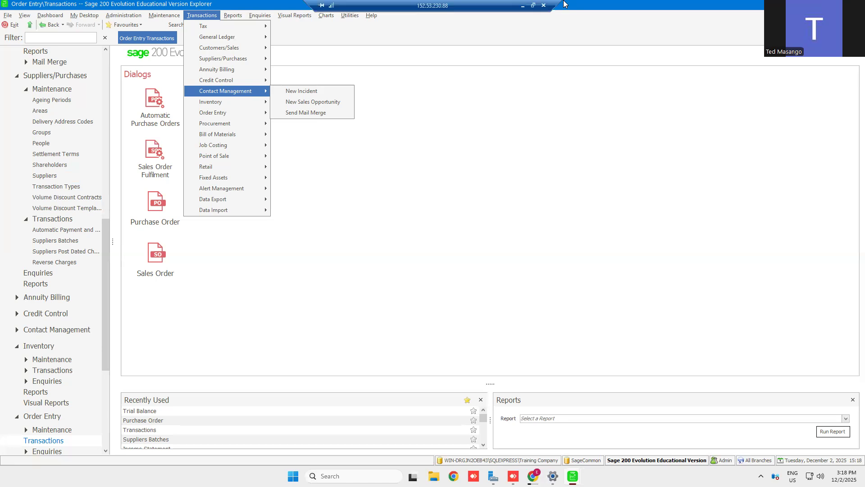
pyautogui.click(523, 6)
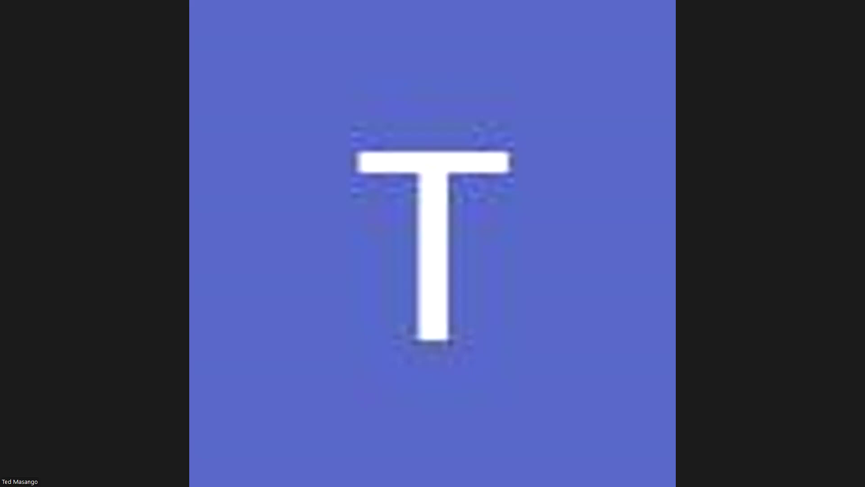